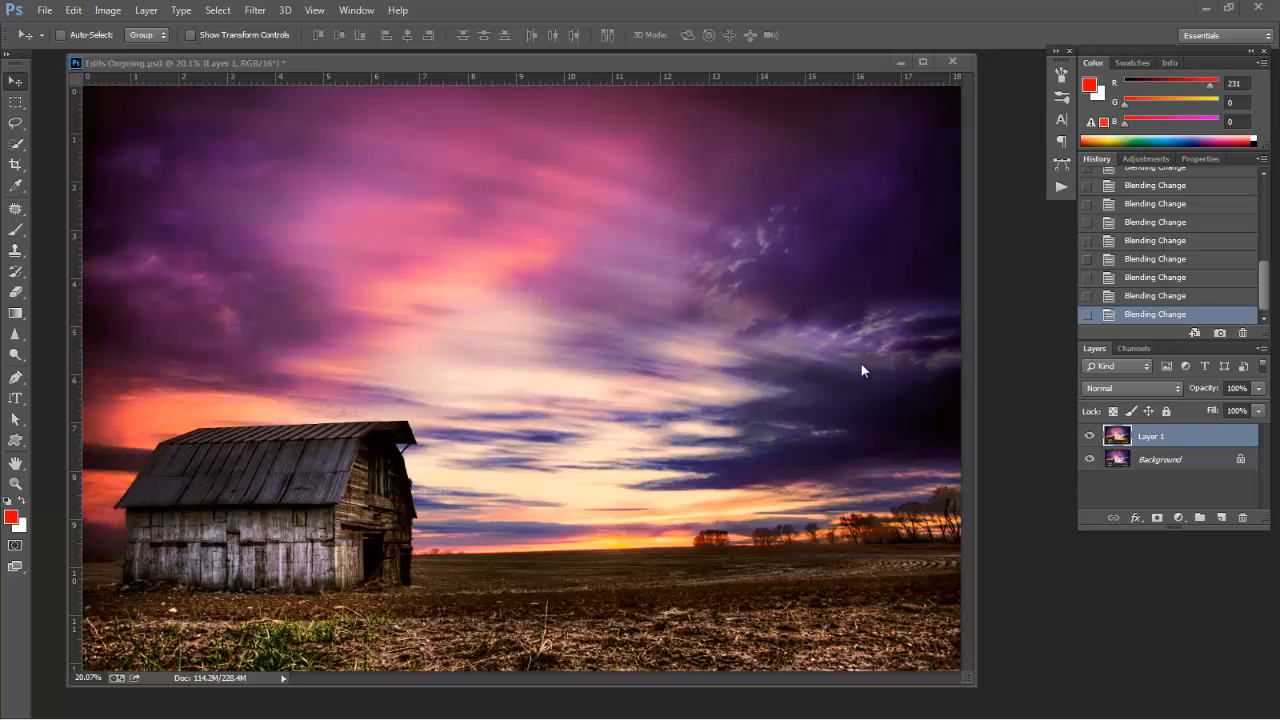
Compare the image with Layer 1 hidden and shown, both overall and close up on the barn
left_click(1089, 436)
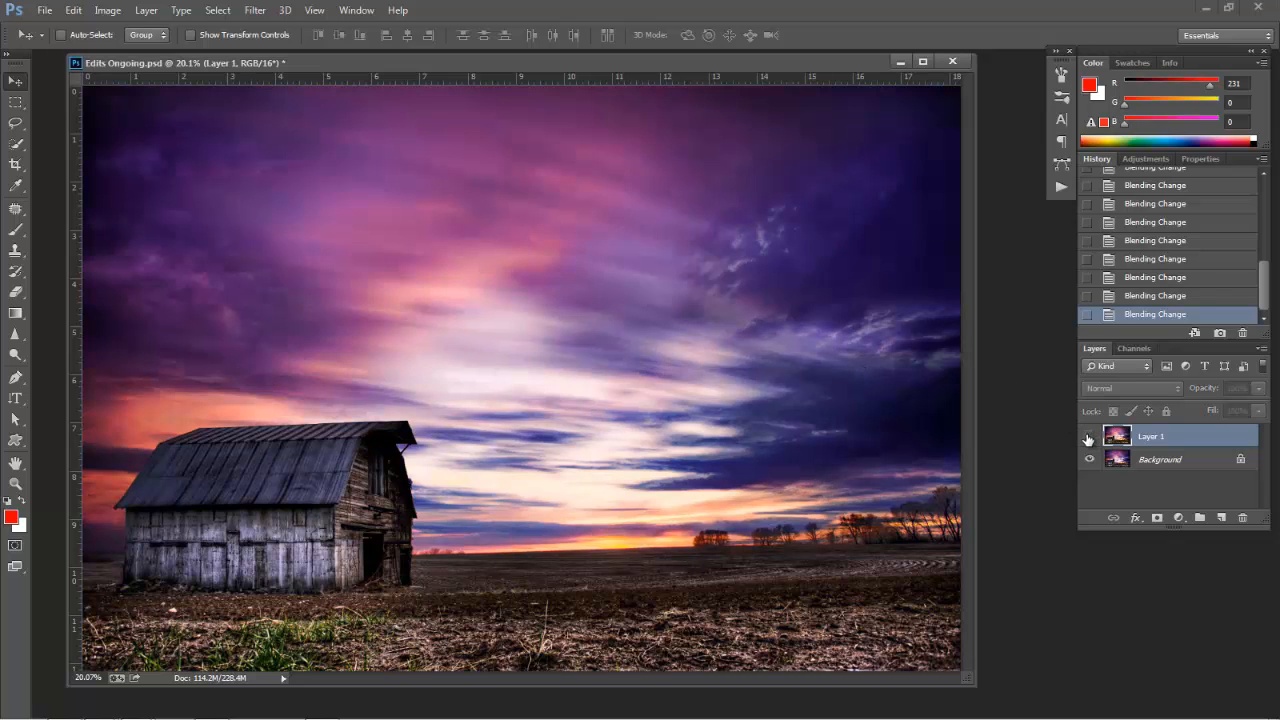
left_click(1091, 437)
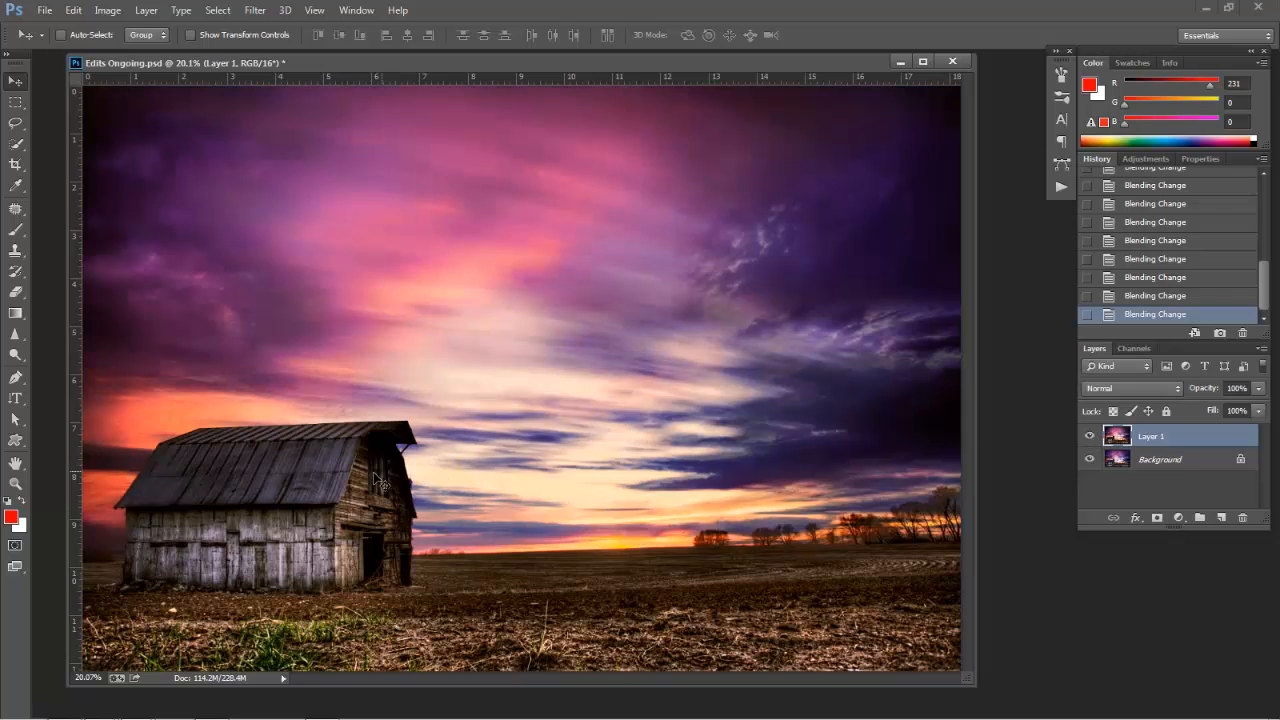
left_click_drag(351, 496, 432, 517)
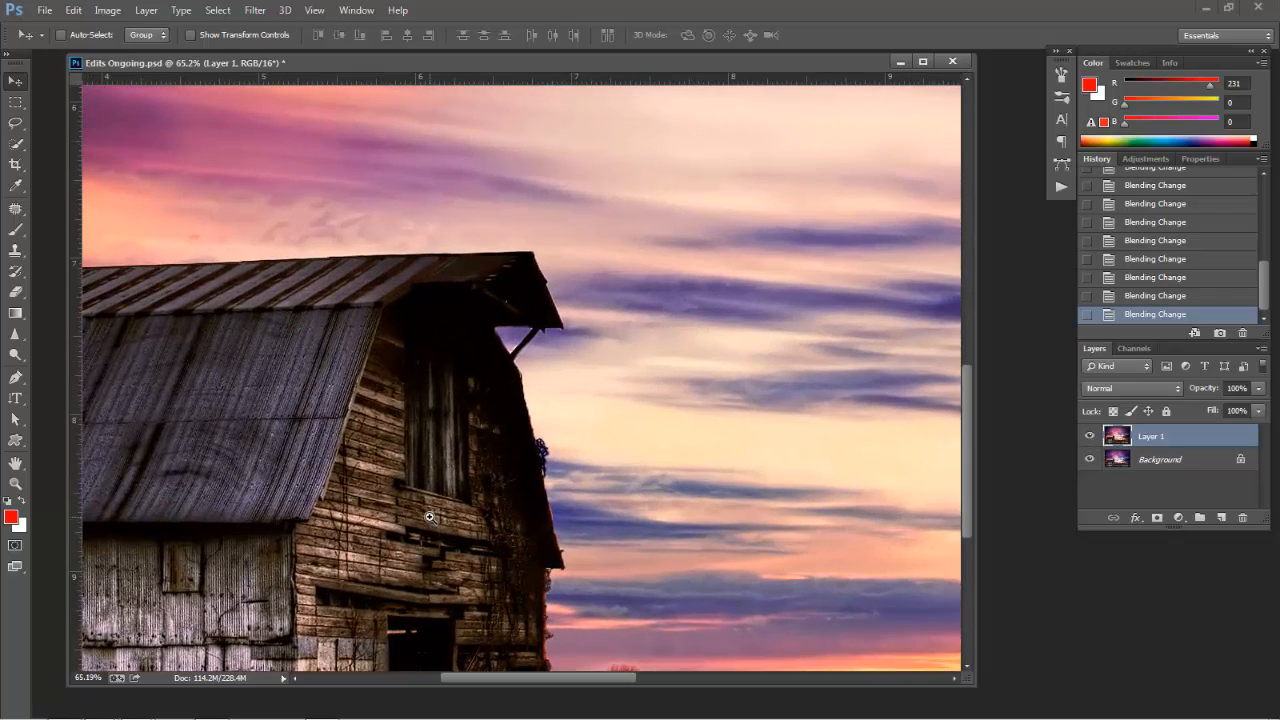
left_click_drag(966, 384, 966, 452)
left_click(1091, 436)
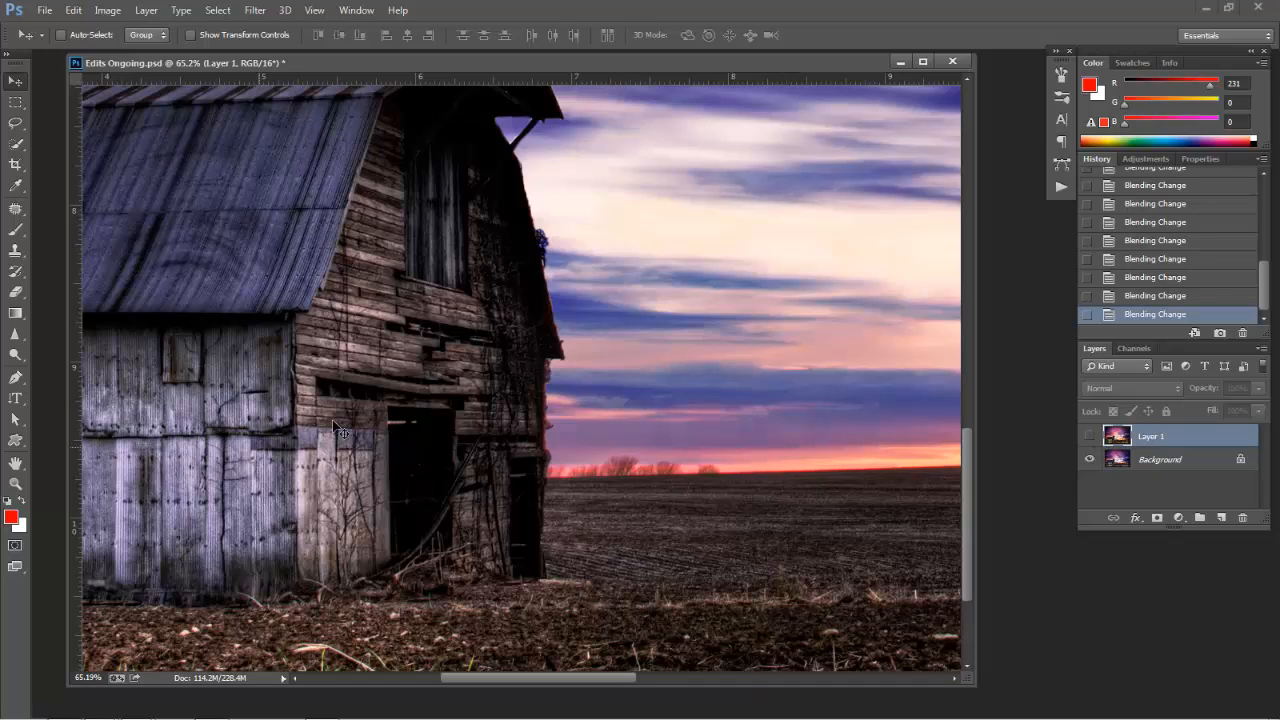
key("z")
left_click(1089, 437)
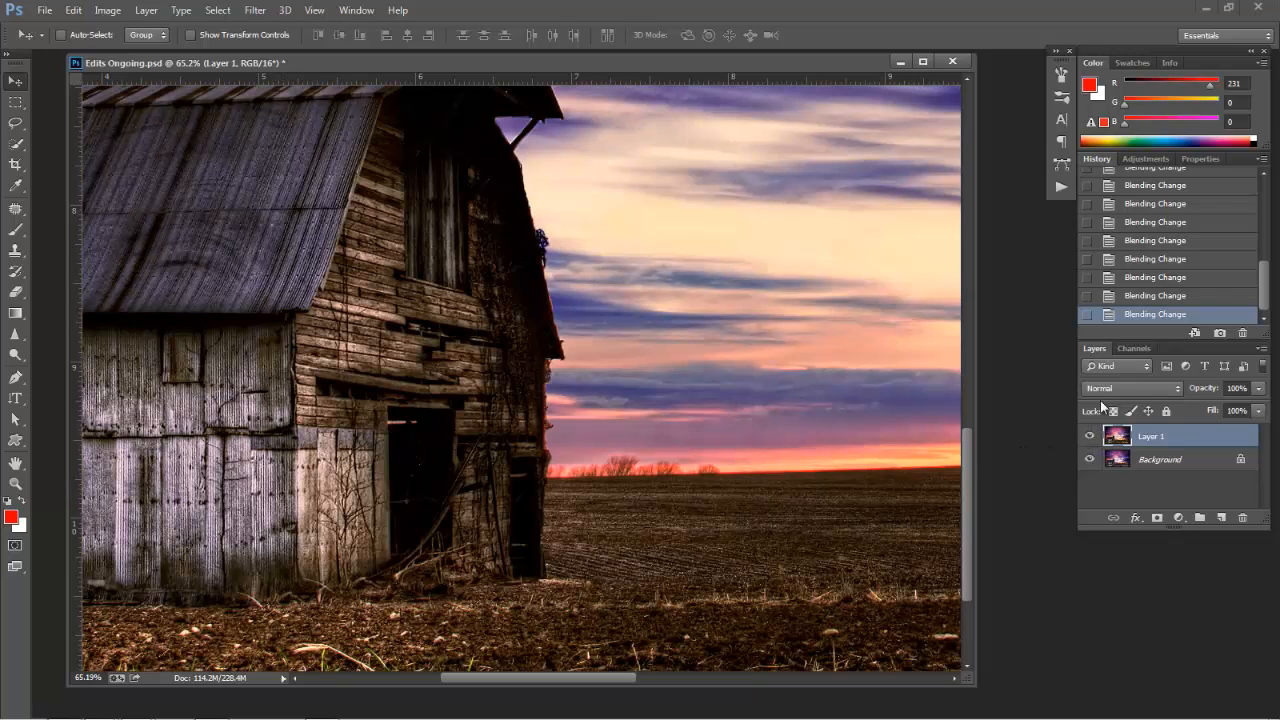
Set Layer 1's blending mode to Luminosity and compare the barn siding with the layer hidden and shown
left_click(1123, 381)
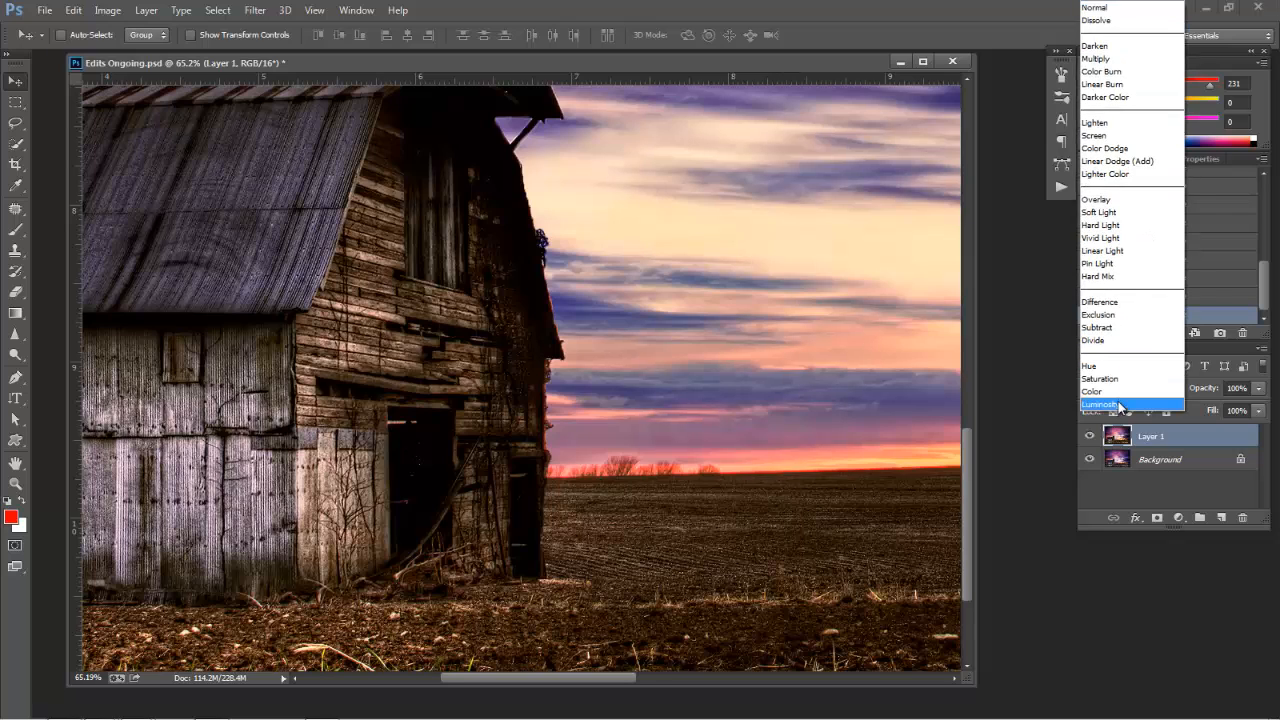
left_click(1118, 405)
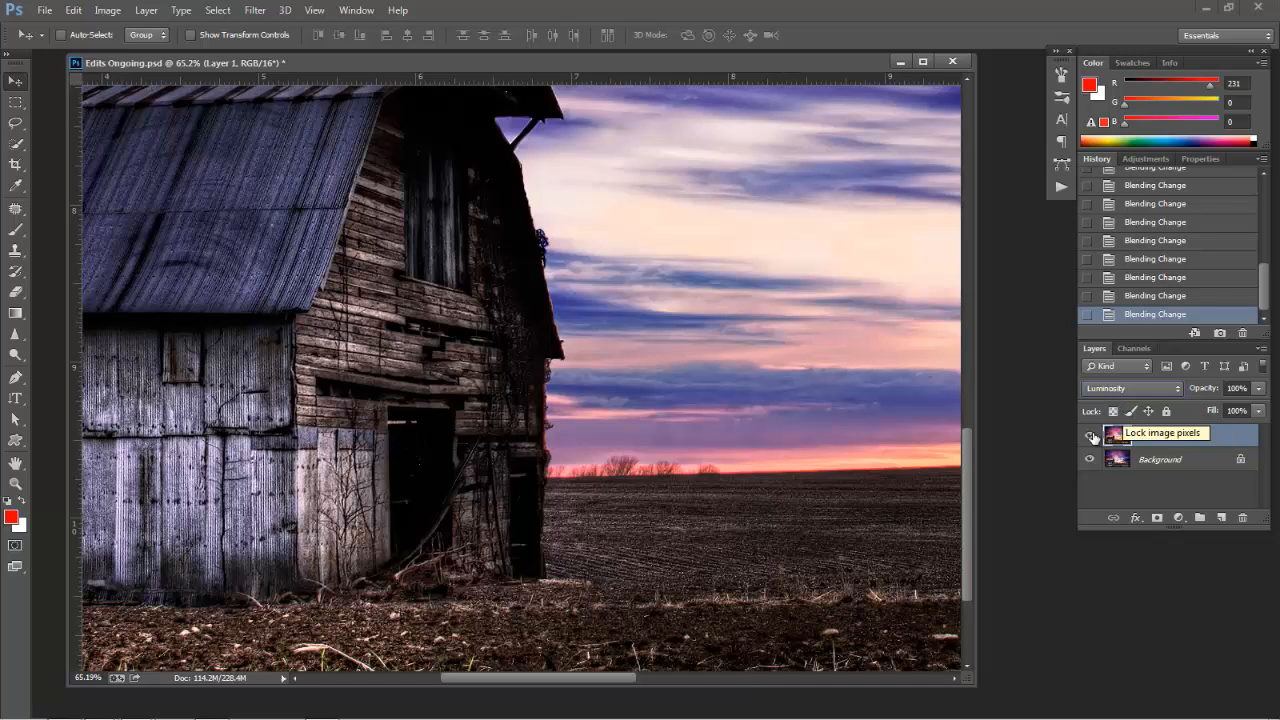
left_click_drag(614, 679, 490, 677)
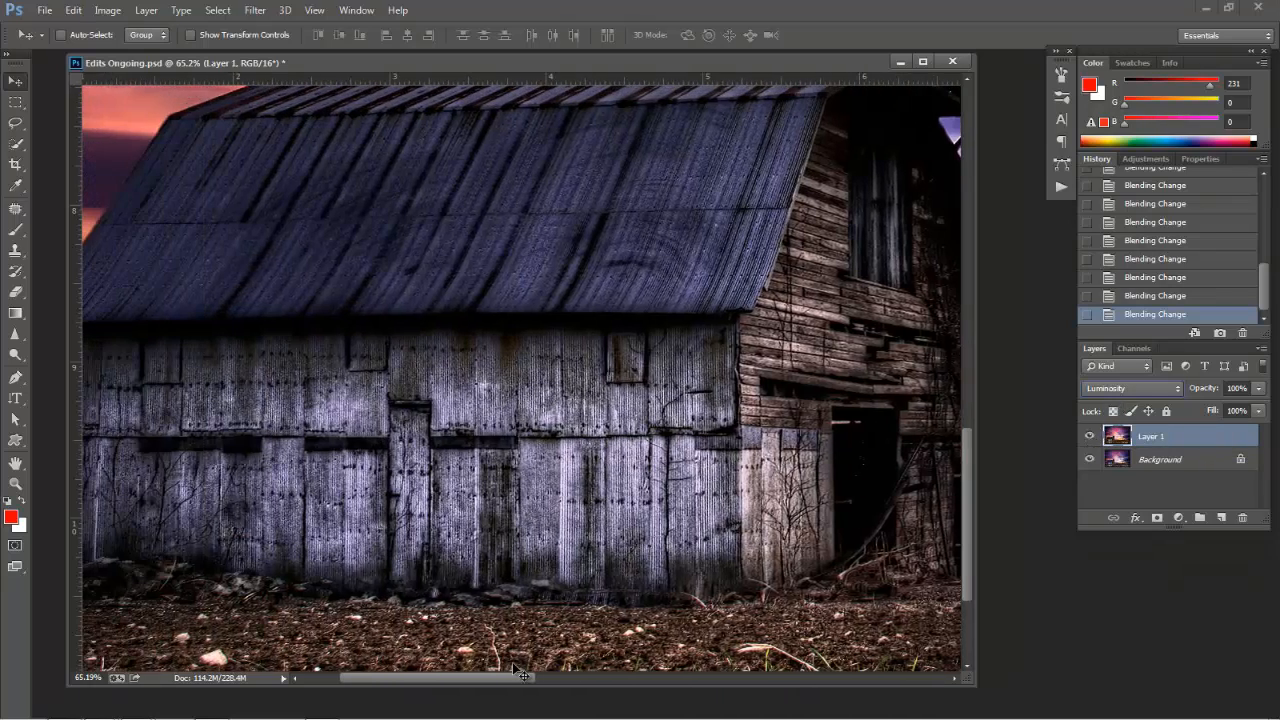
left_click(1090, 436)
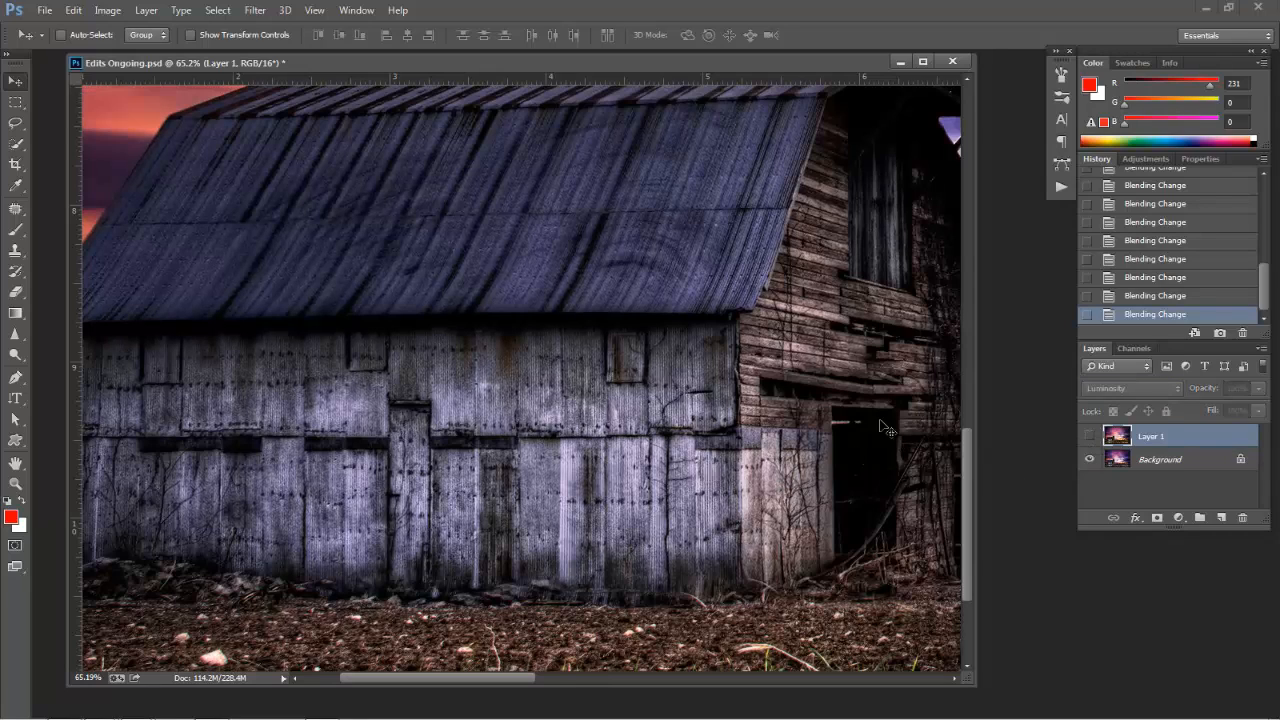
scroll(680, 376, "up", 2)
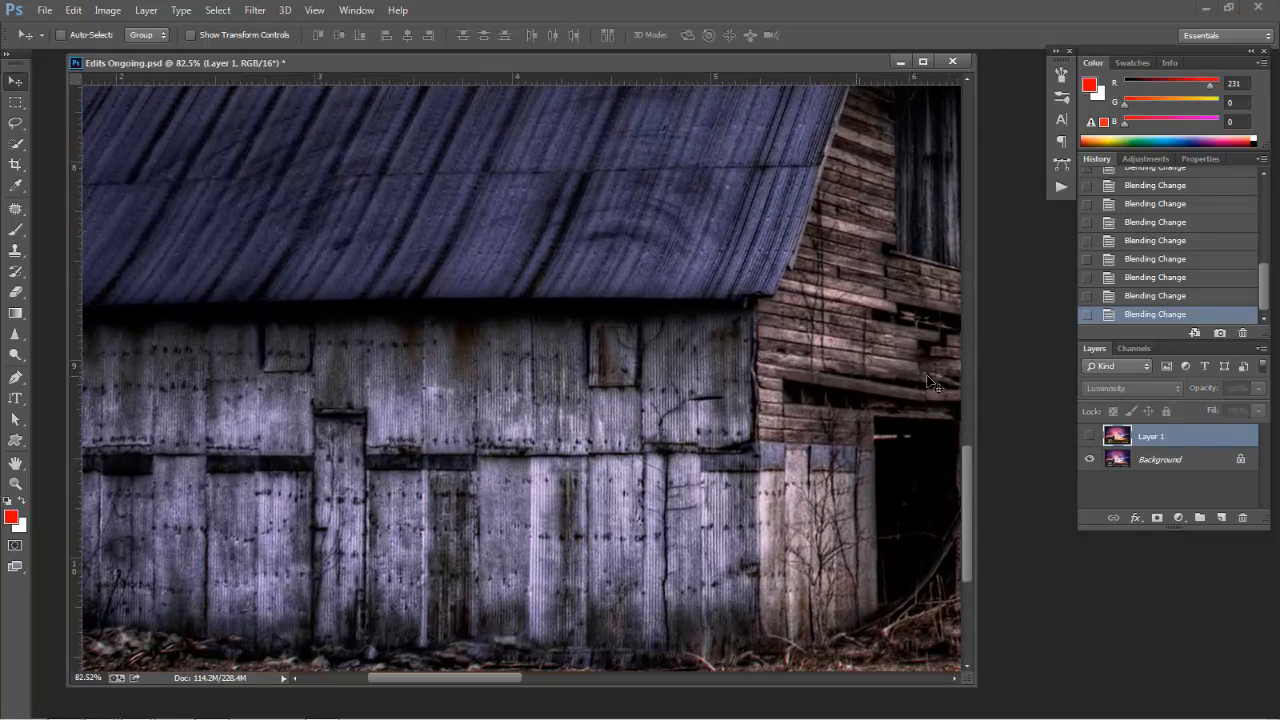
left_click(1091, 436)
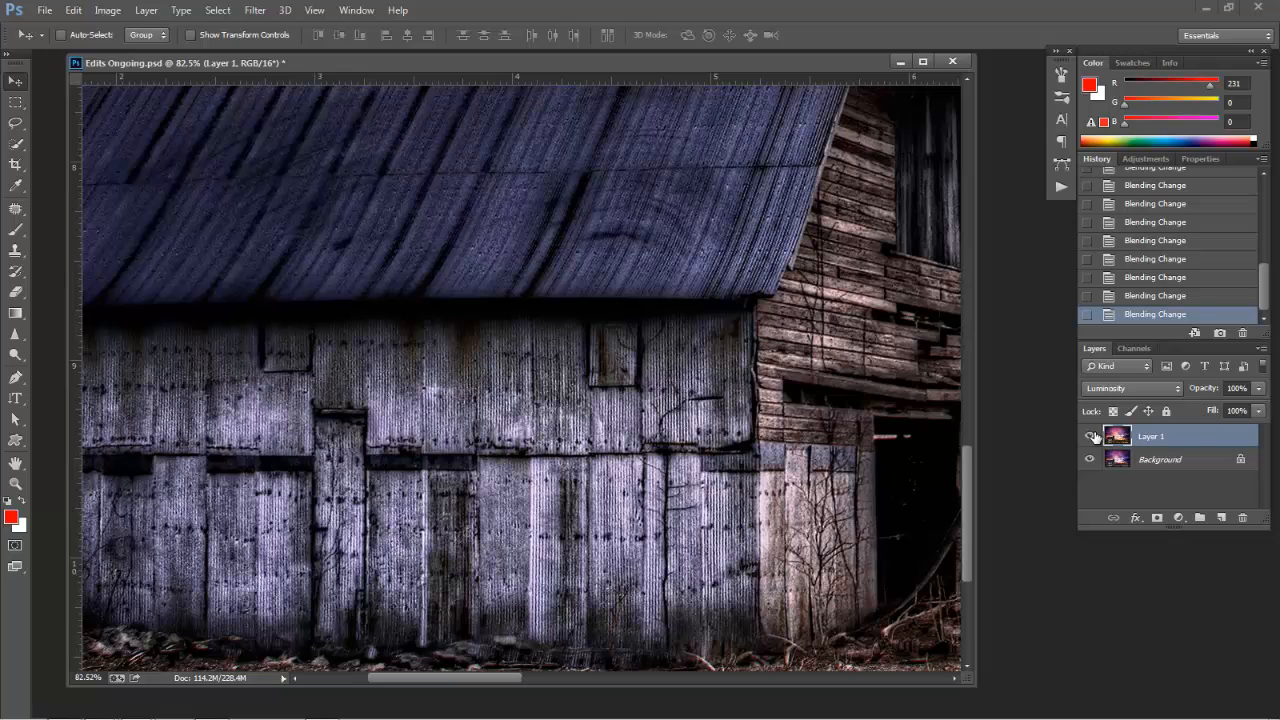
left_click(1091, 436)
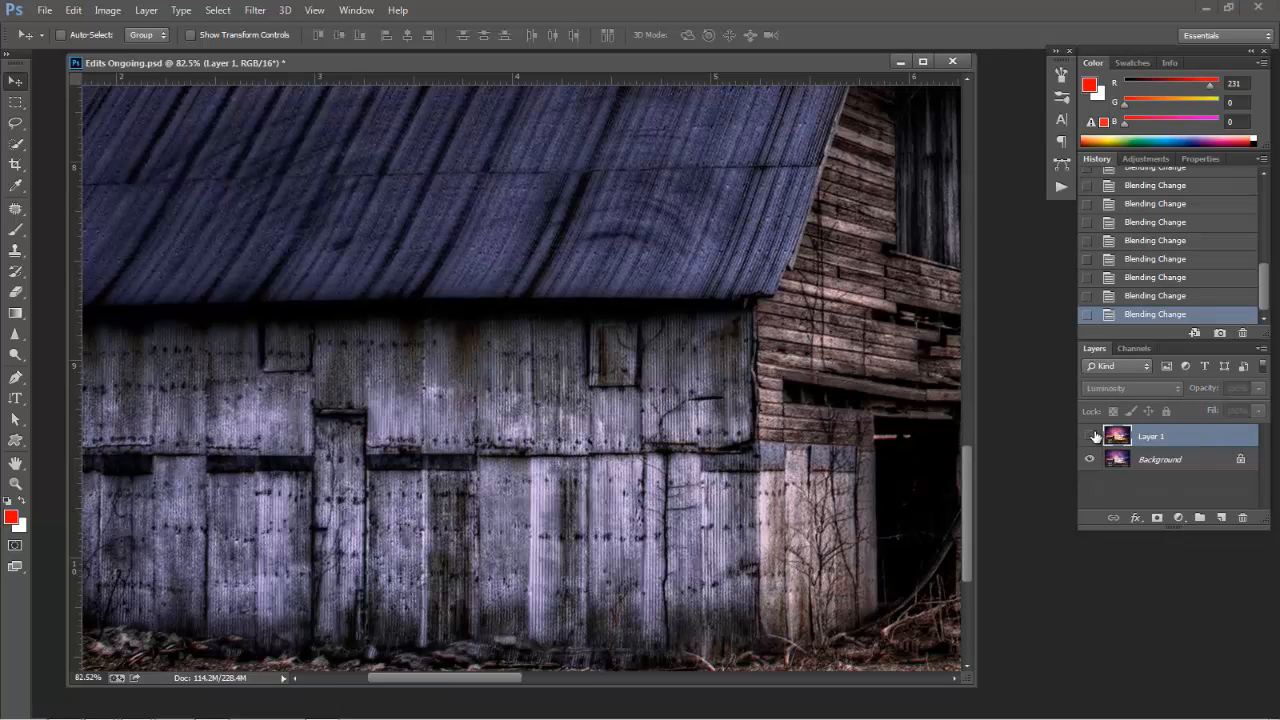
left_click(1091, 436)
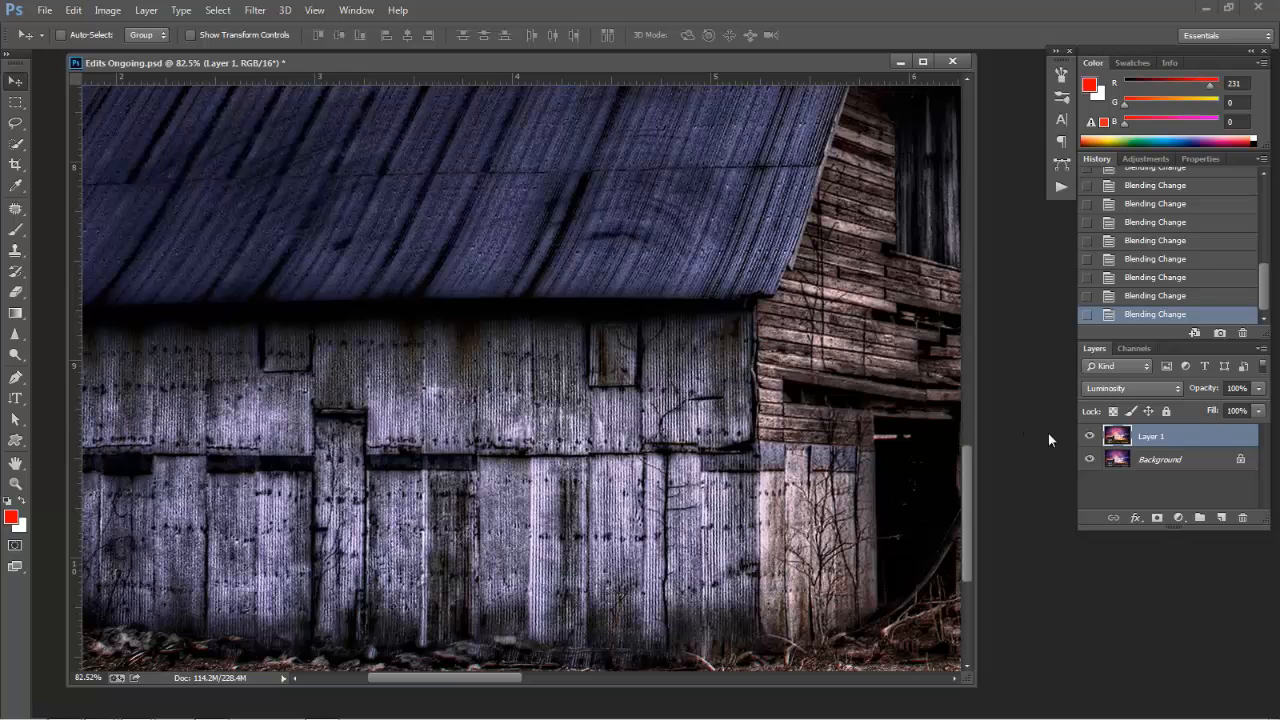
Return Layer 1's blending mode to Normal and fit the whole image in view
left_click(1130, 388)
left_click(1108, 8)
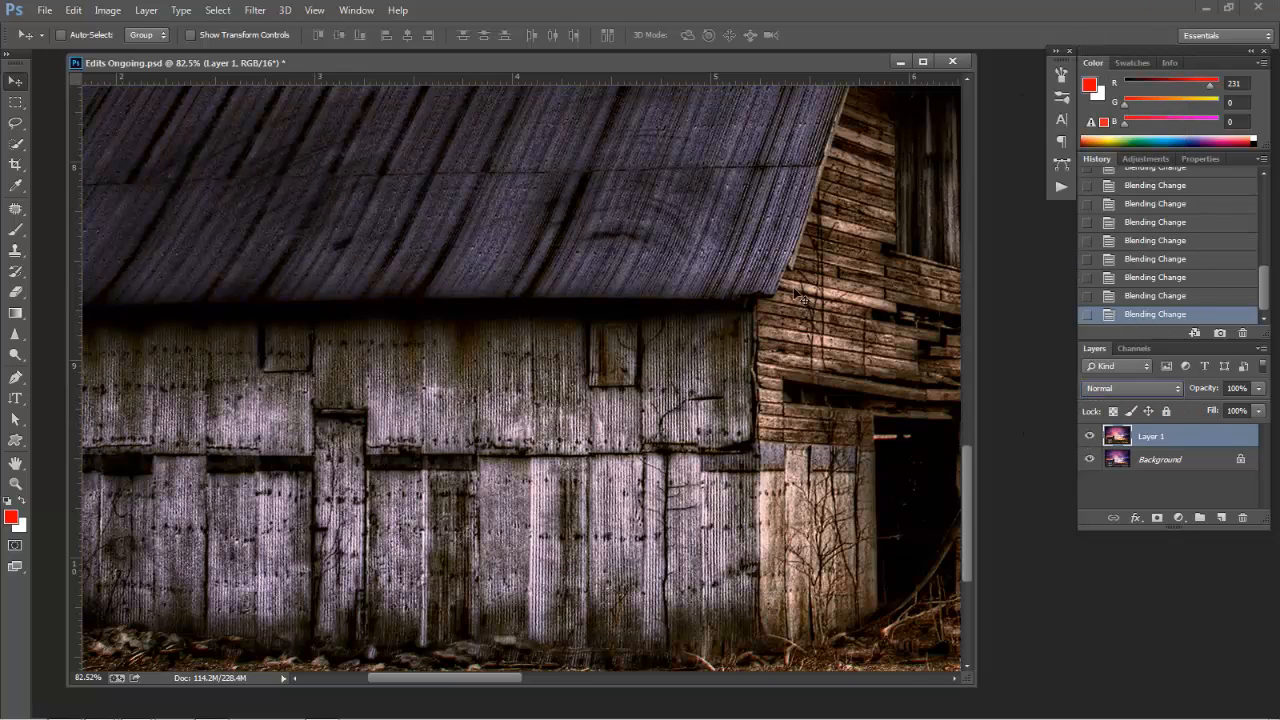
right_click(764, 299)
left_click(786, 315)
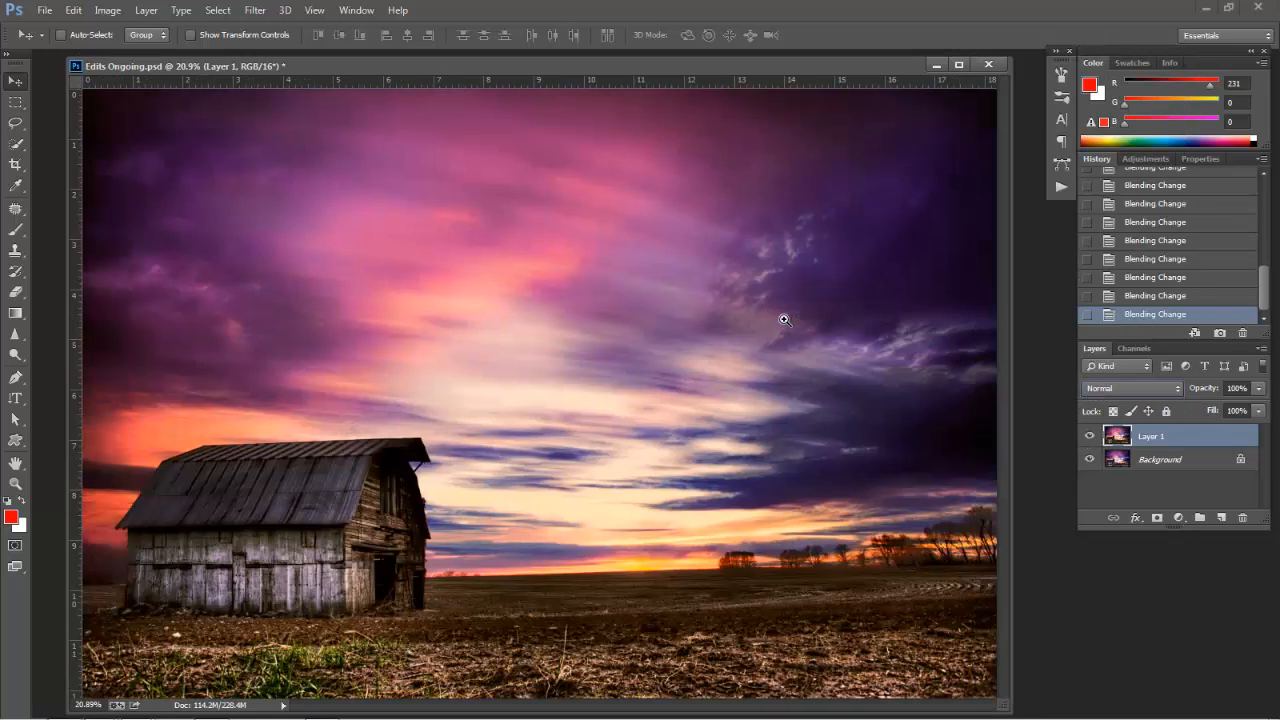
Hide Layer 1 and duplicate the Background layer
left_click(1089, 436)
left_click(1130, 459)
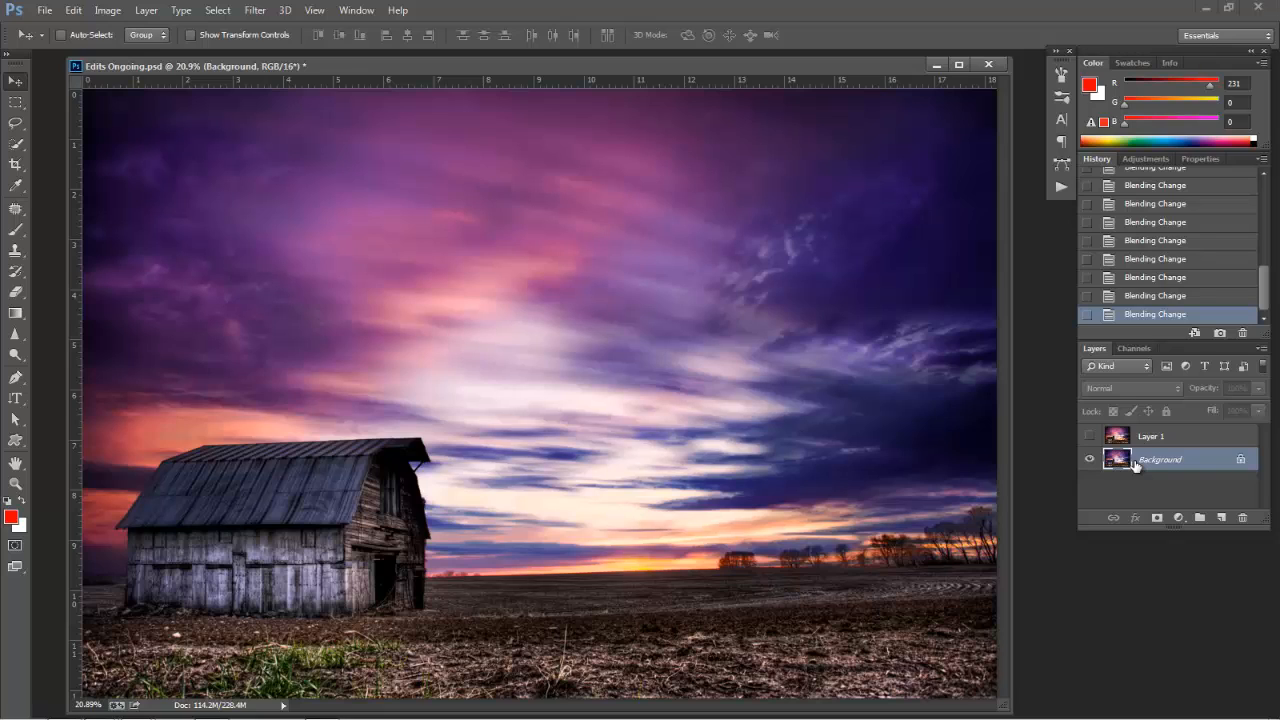
key("ctrl+j")
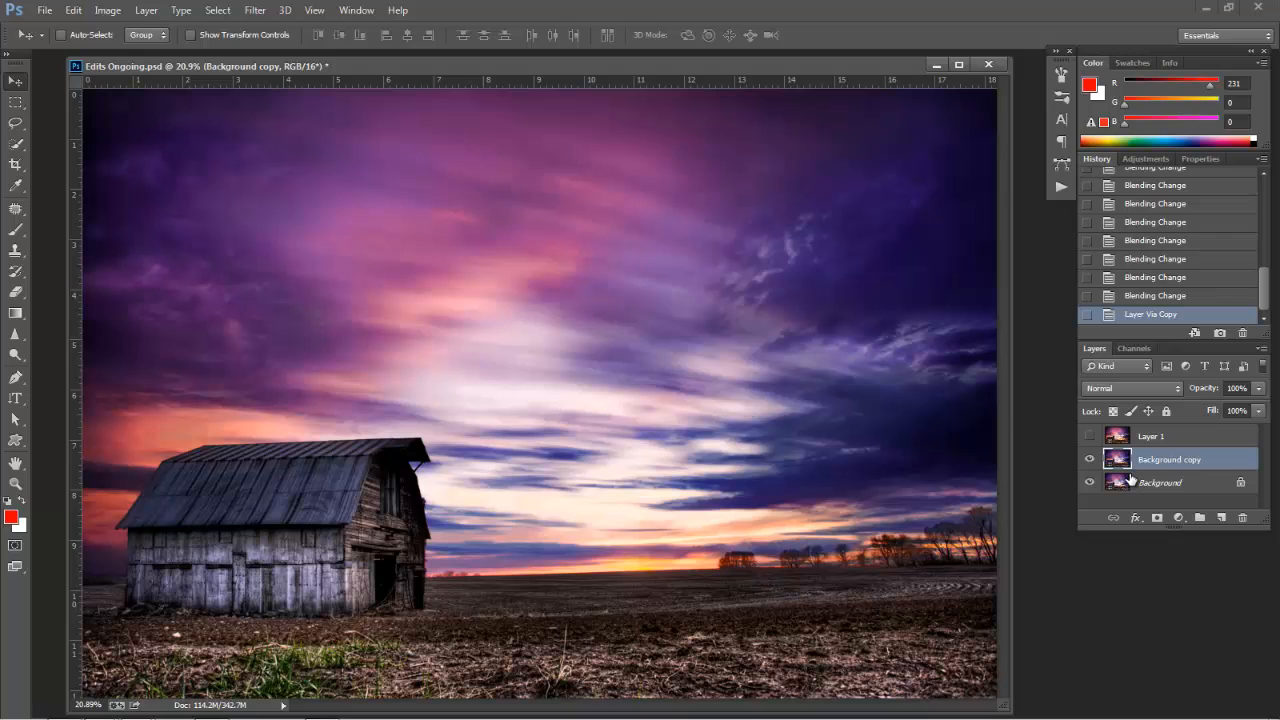
Open the Topaz Detail 3 filter on the Background copy and reset all its adjustments
left_click(256, 12)
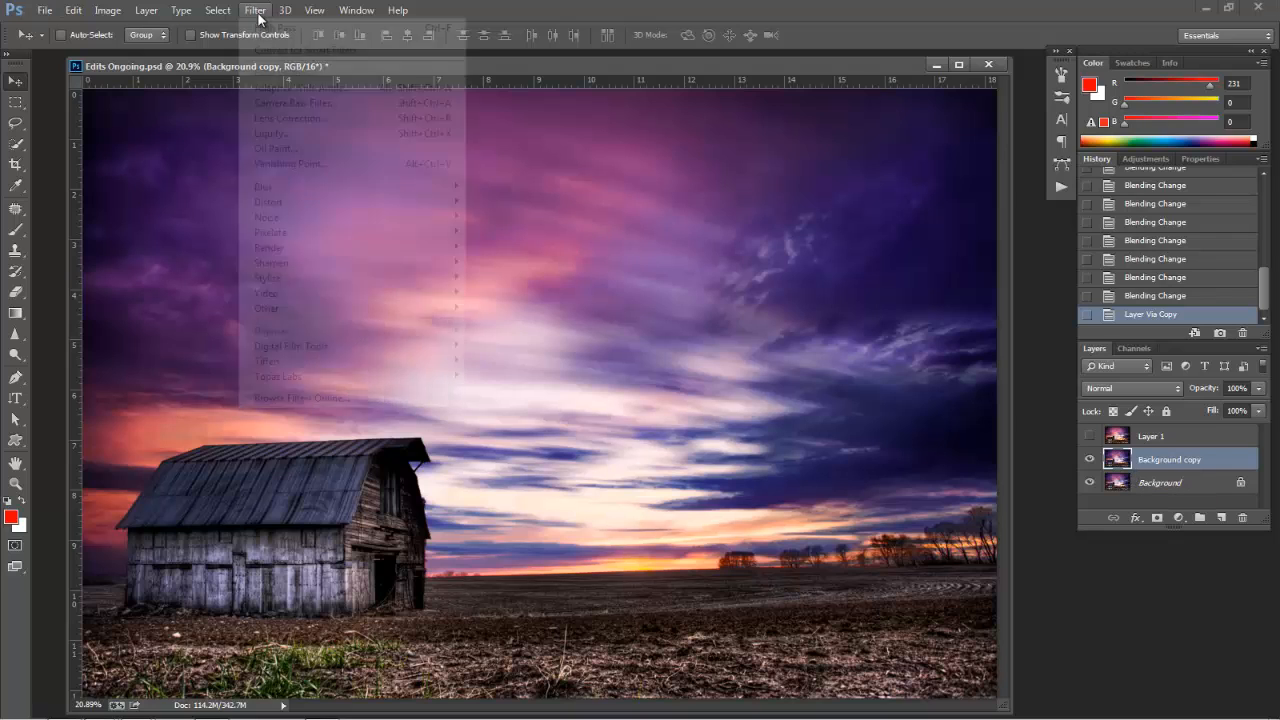
mouse_move(328, 375)
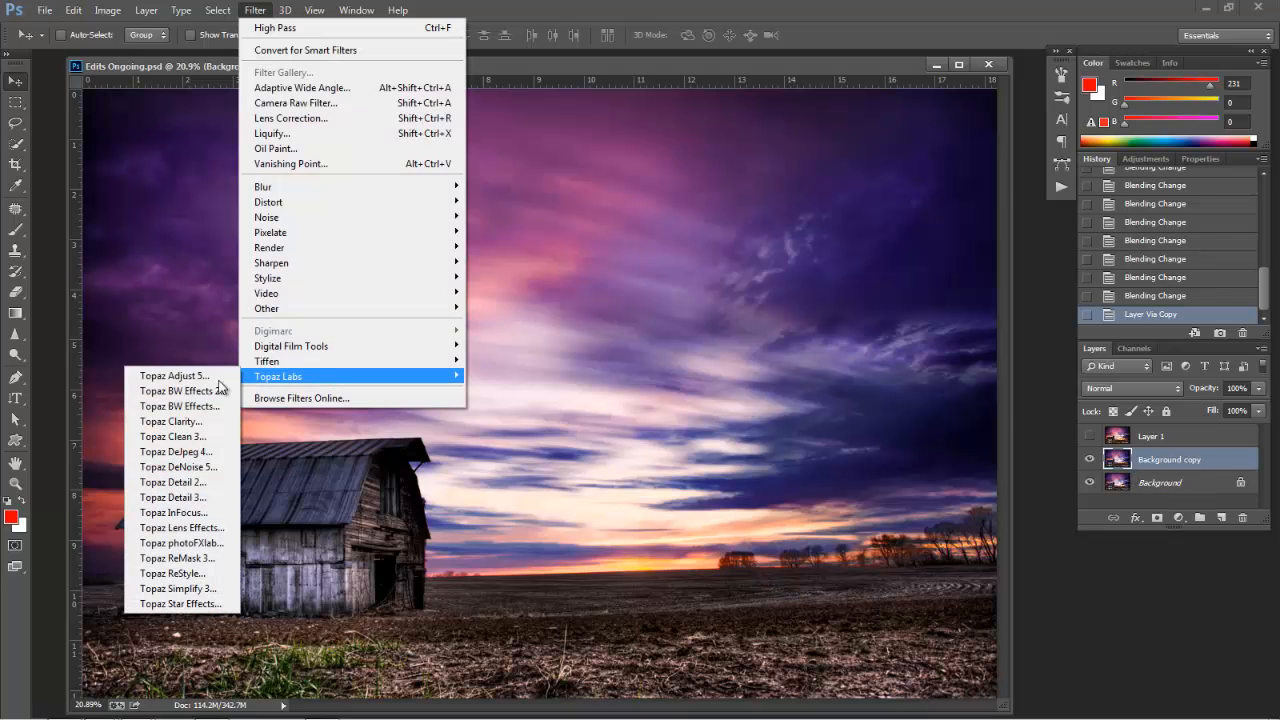
left_click(193, 498)
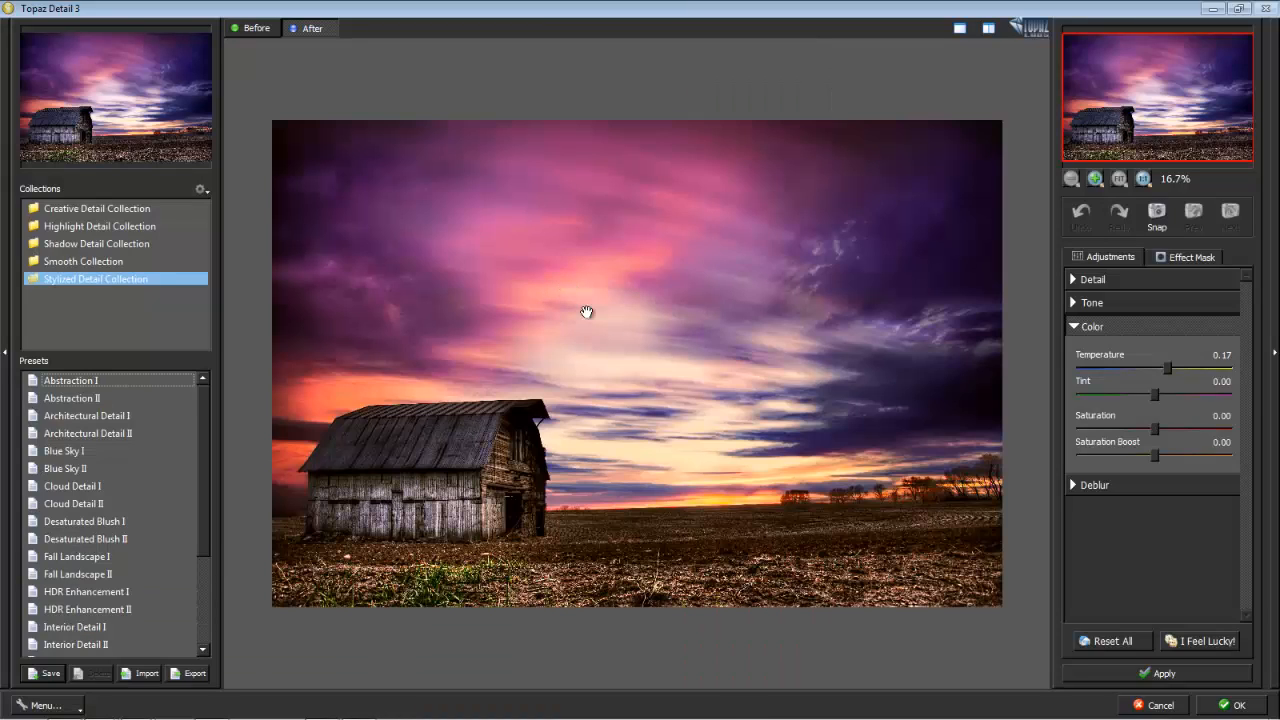
left_click(1091, 634)
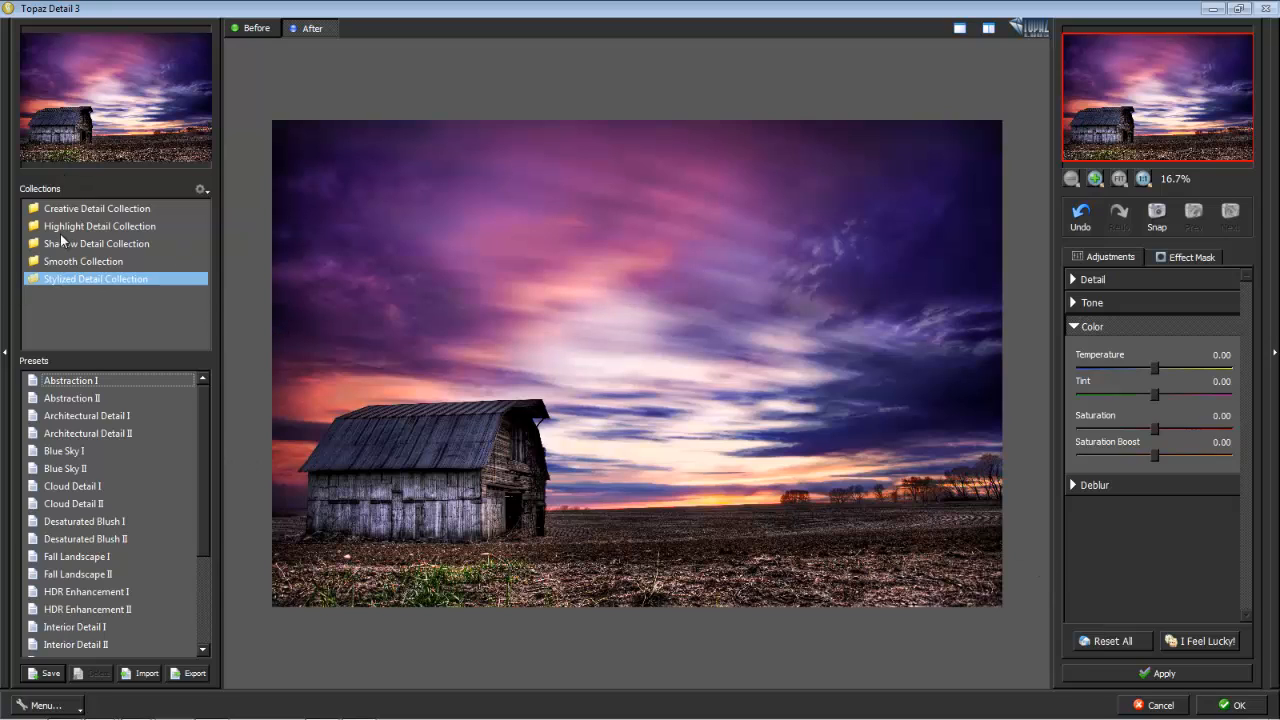
Try the Desaturated Blush II, Blue Sky II and Architectural Detail I presets, and reset all adjustments
left_click(85, 539)
left_click(83, 470)
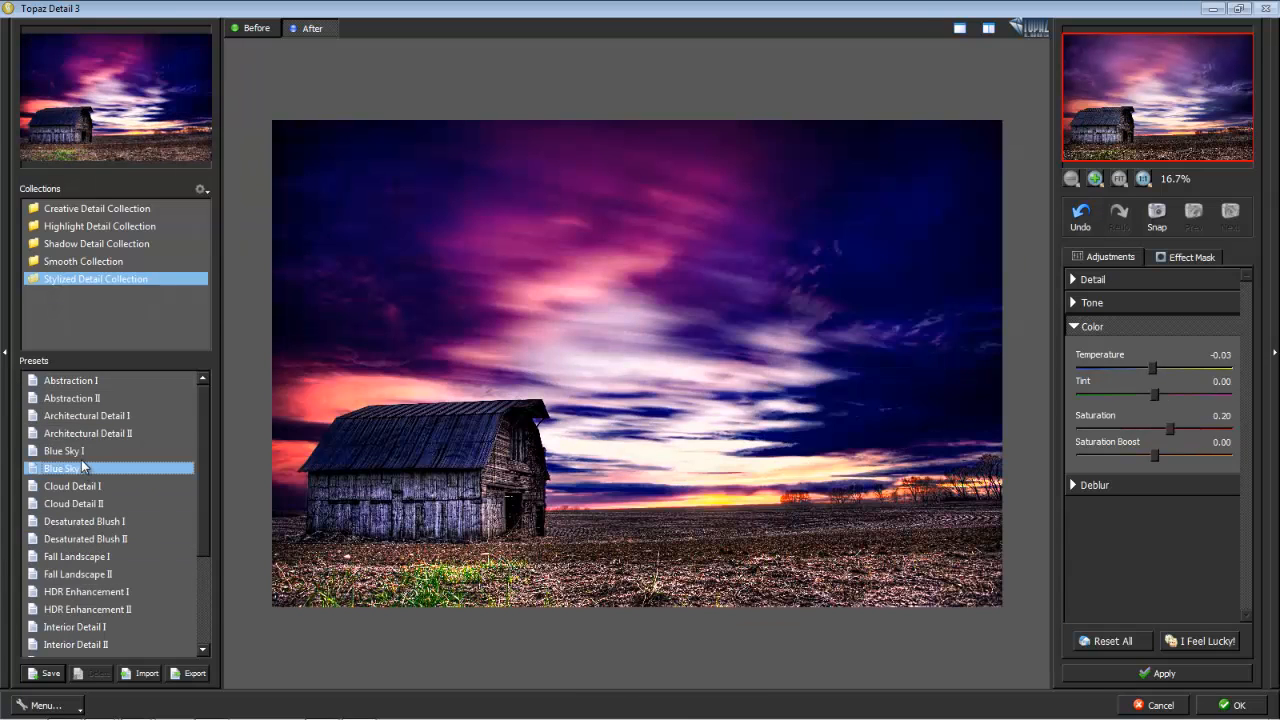
left_click(86, 418)
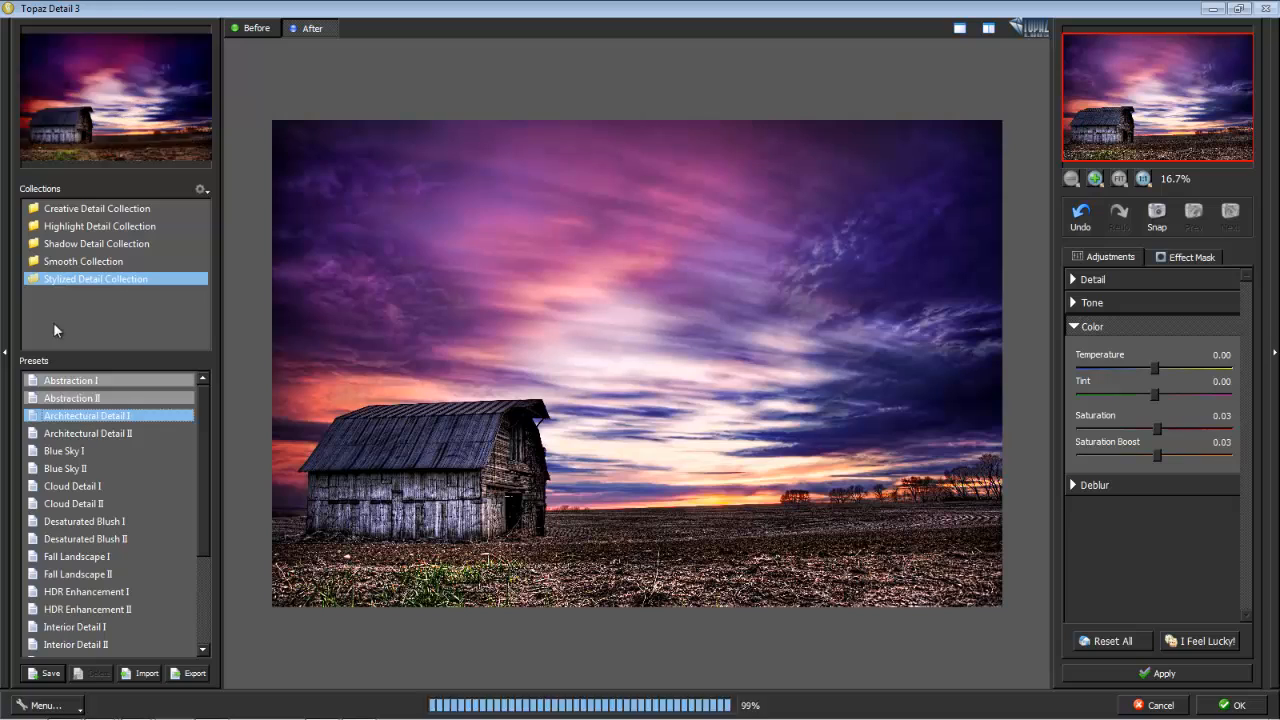
left_click(1115, 641)
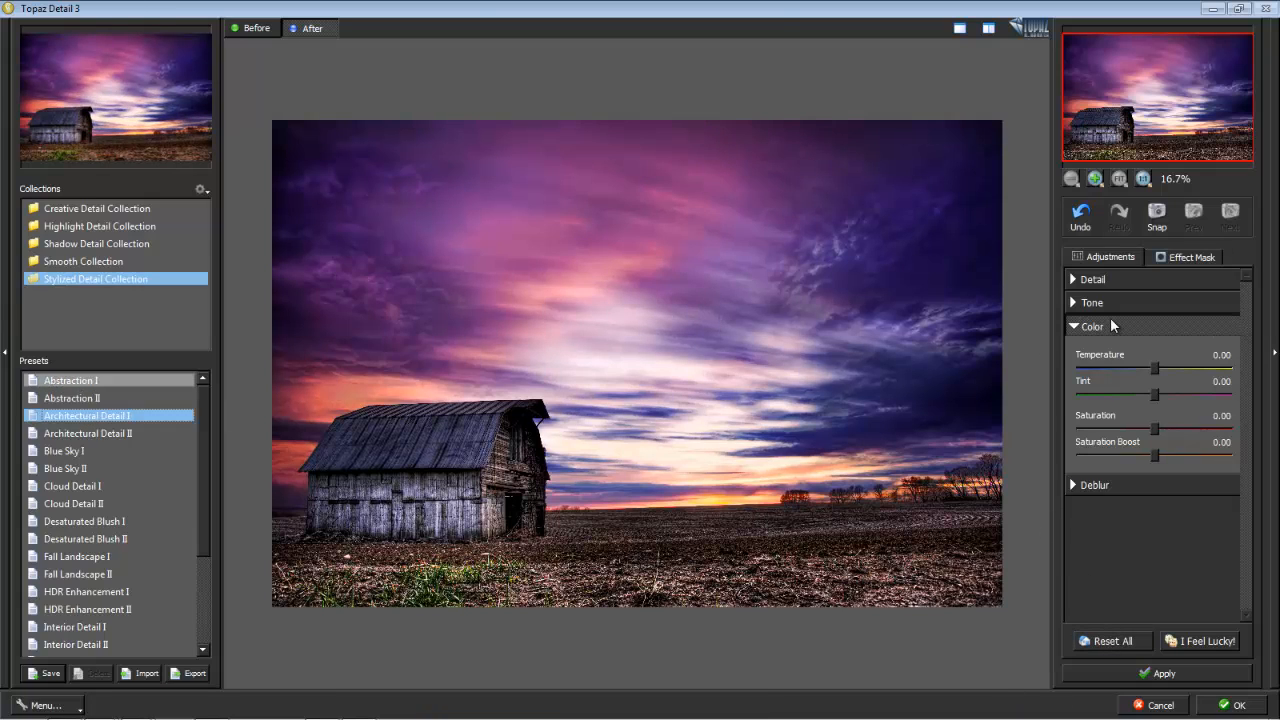
Collapse the Color adjustments, expand the Detail adjustments and glance at the original image
left_click(1074, 330)
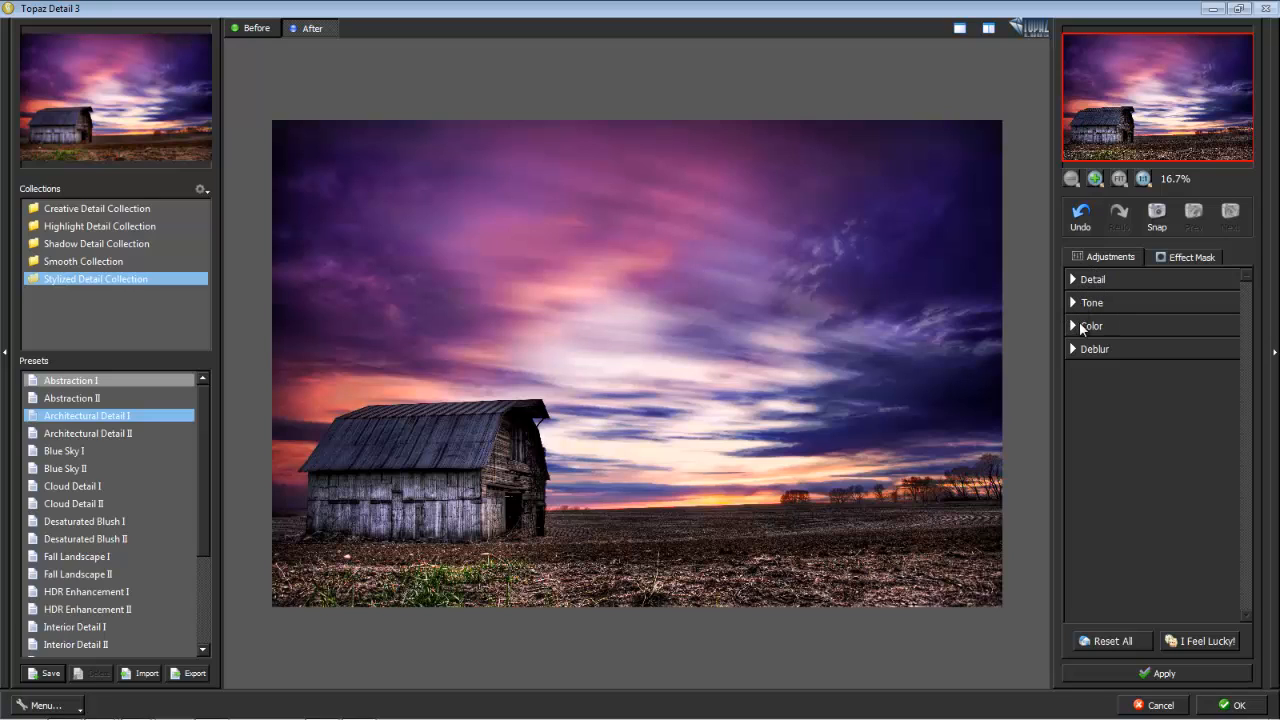
left_click(1095, 282)
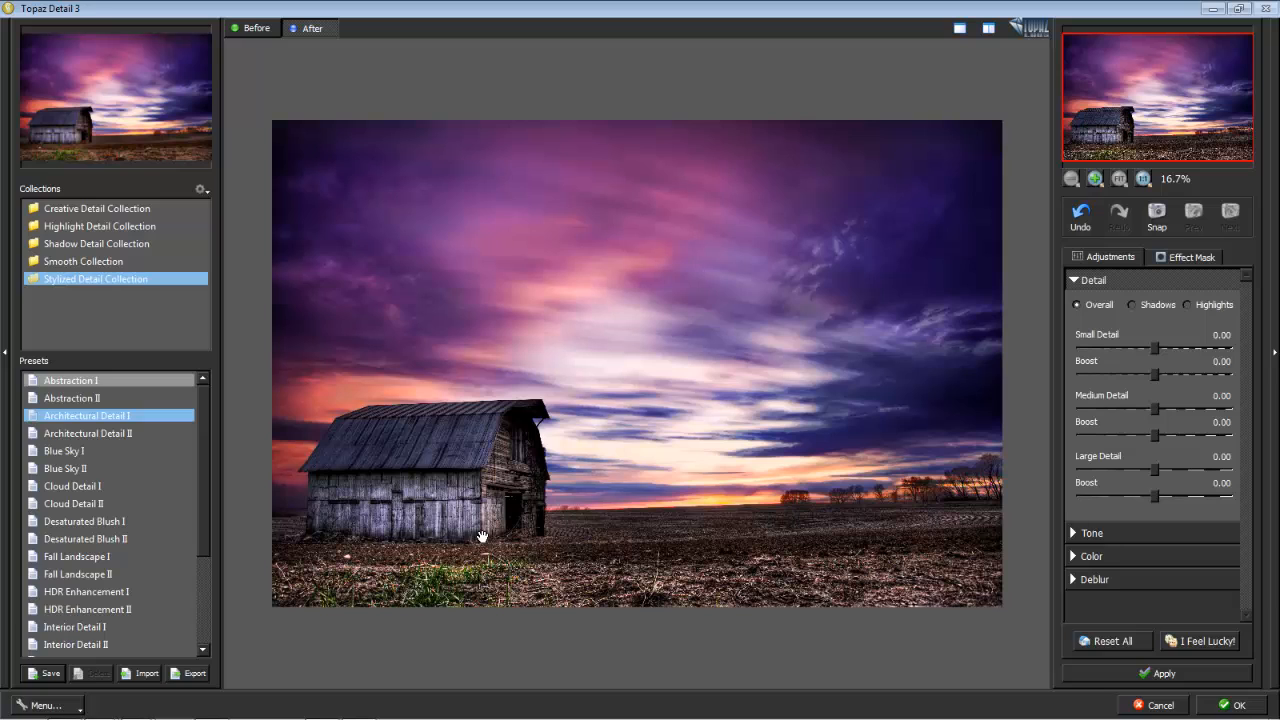
left_click(455, 522)
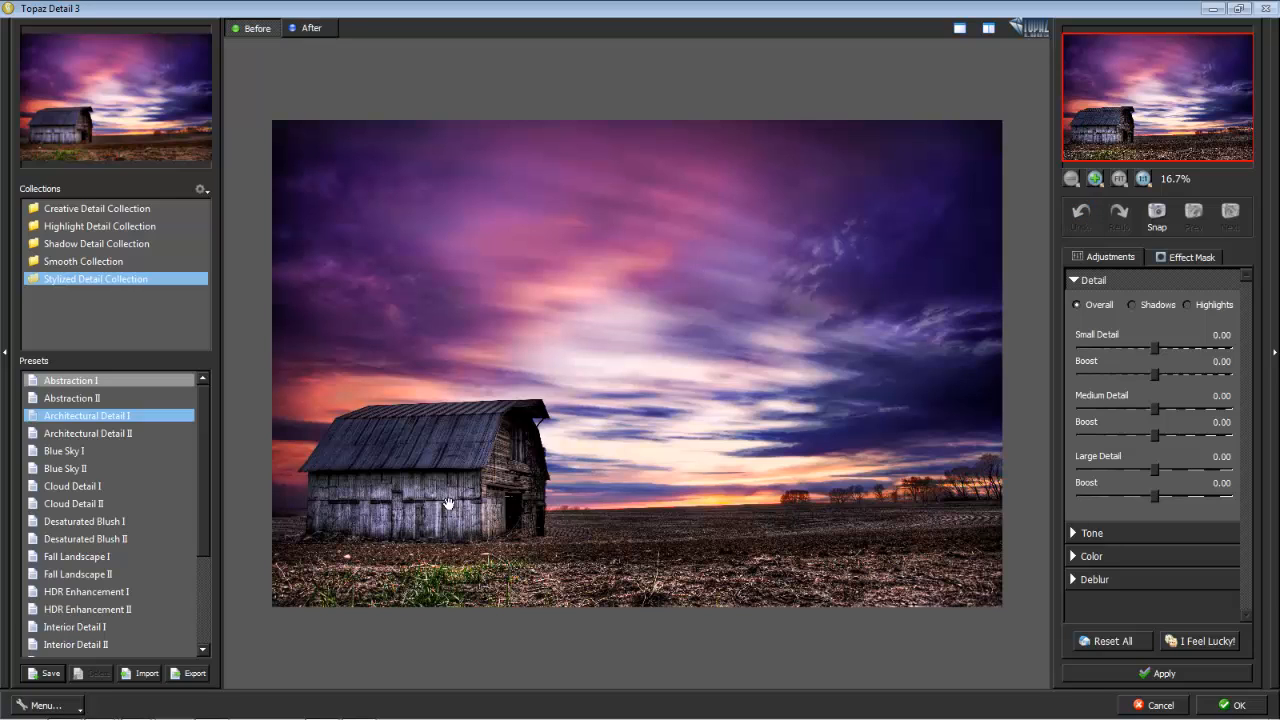
Examine the barn's metal siding and doorway at 100% zoom in the preview
left_click(1096, 178)
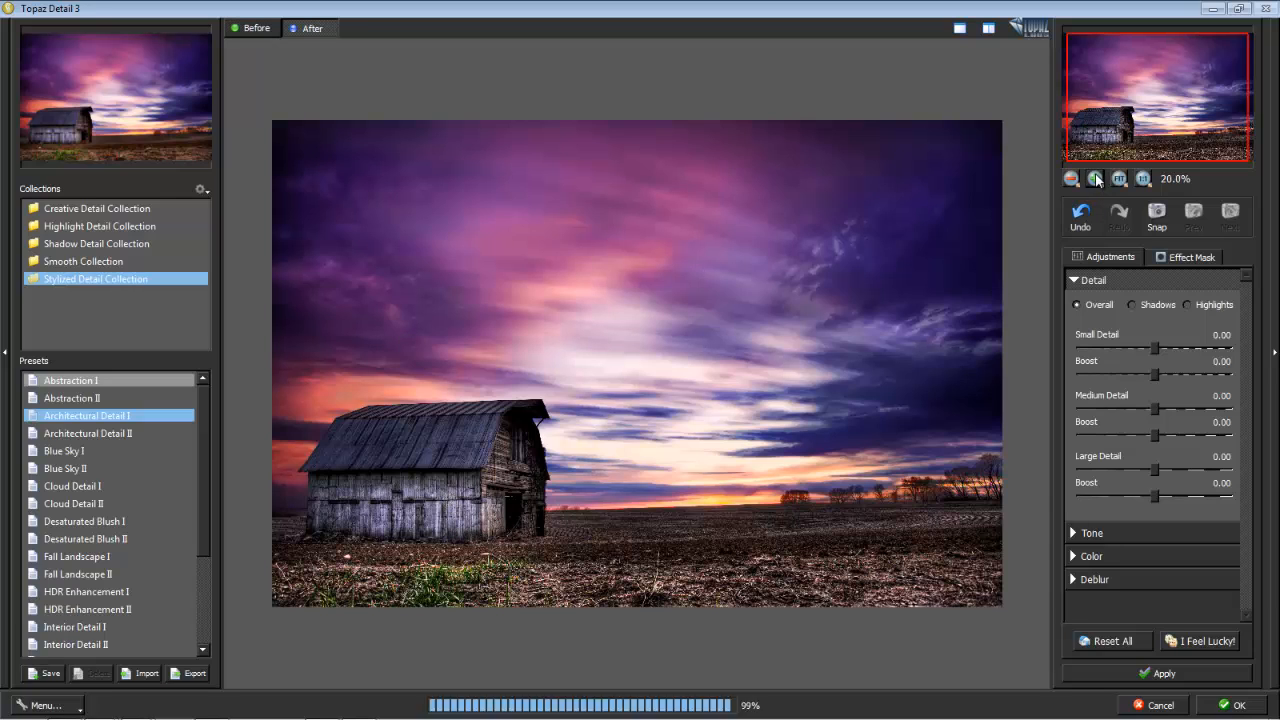
left_click(1096, 178)
left_click(1096, 178)
left_click(1096, 178)
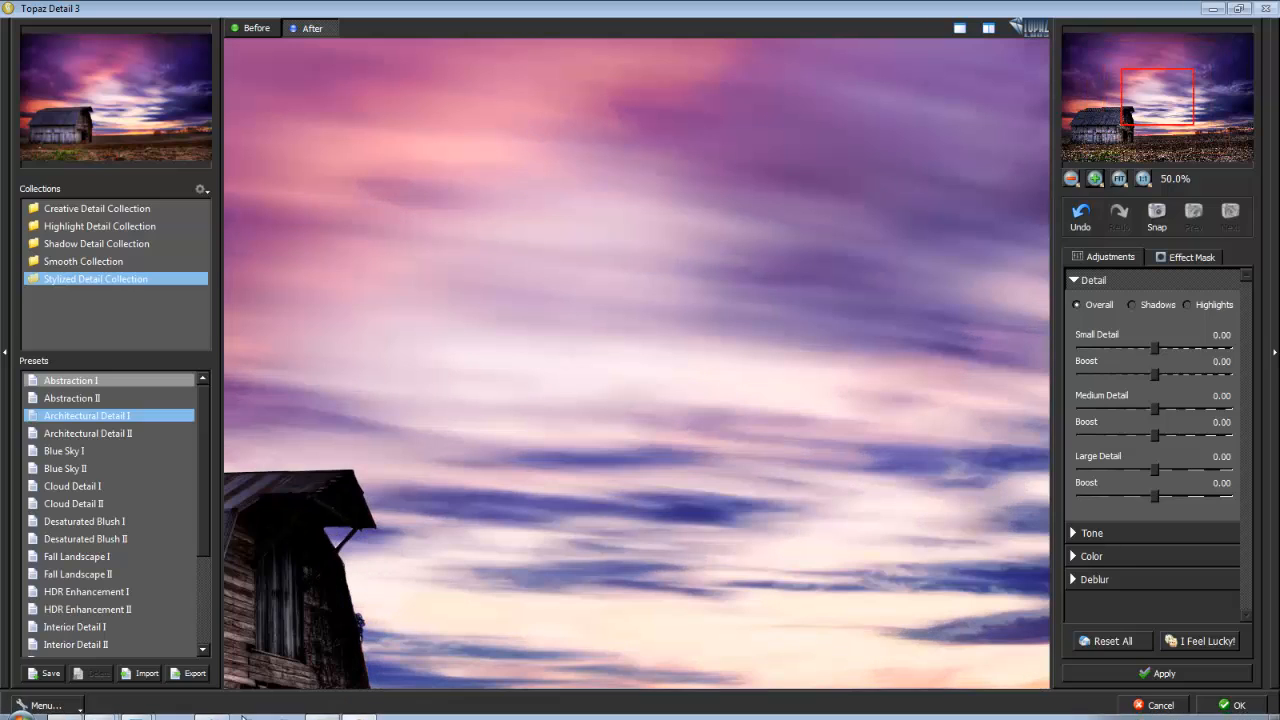
right_click(242, 716)
left_click(415, 543)
left_click_drag(368, 600, 676, 318)
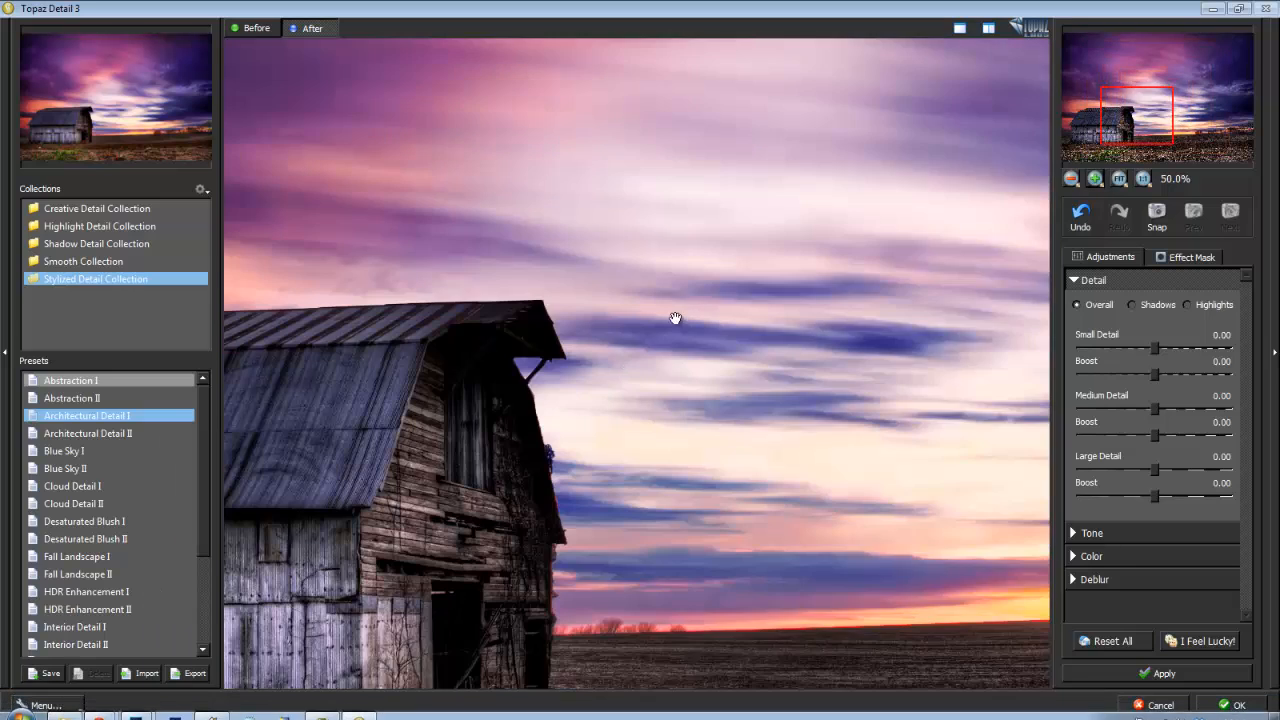
left_click_drag(634, 423, 771, 229)
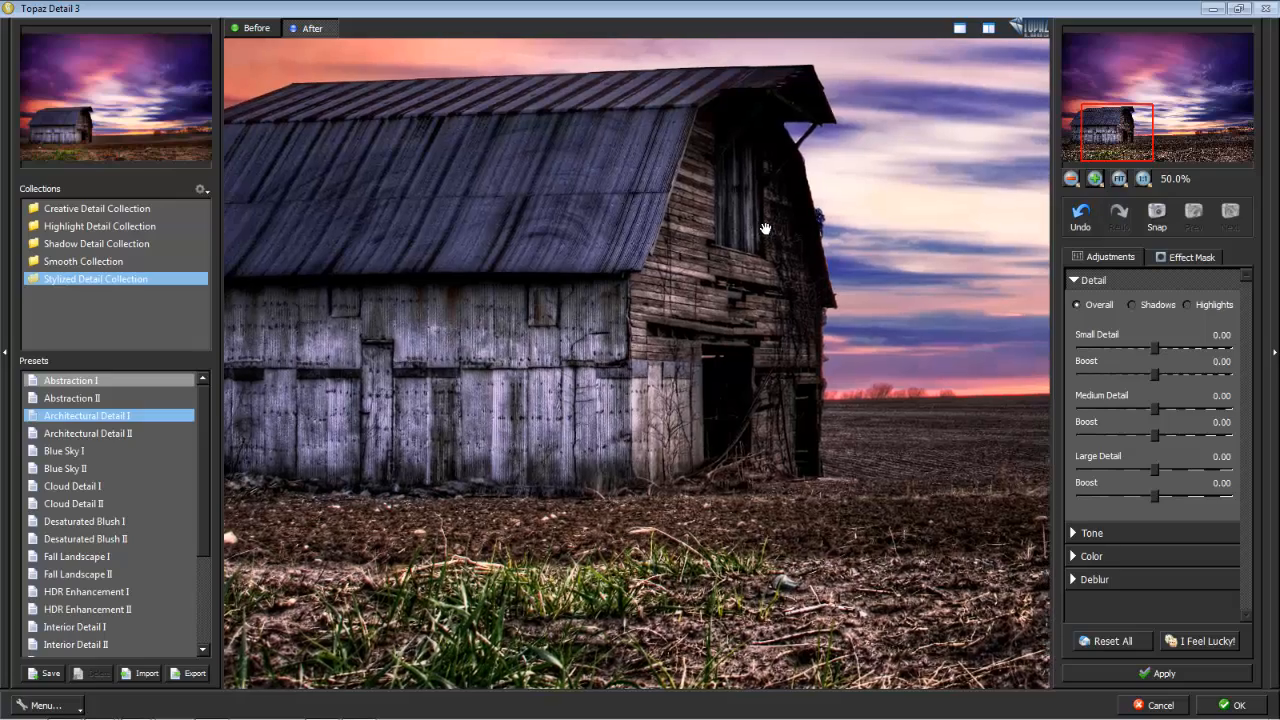
left_click_drag(711, 394, 823, 304)
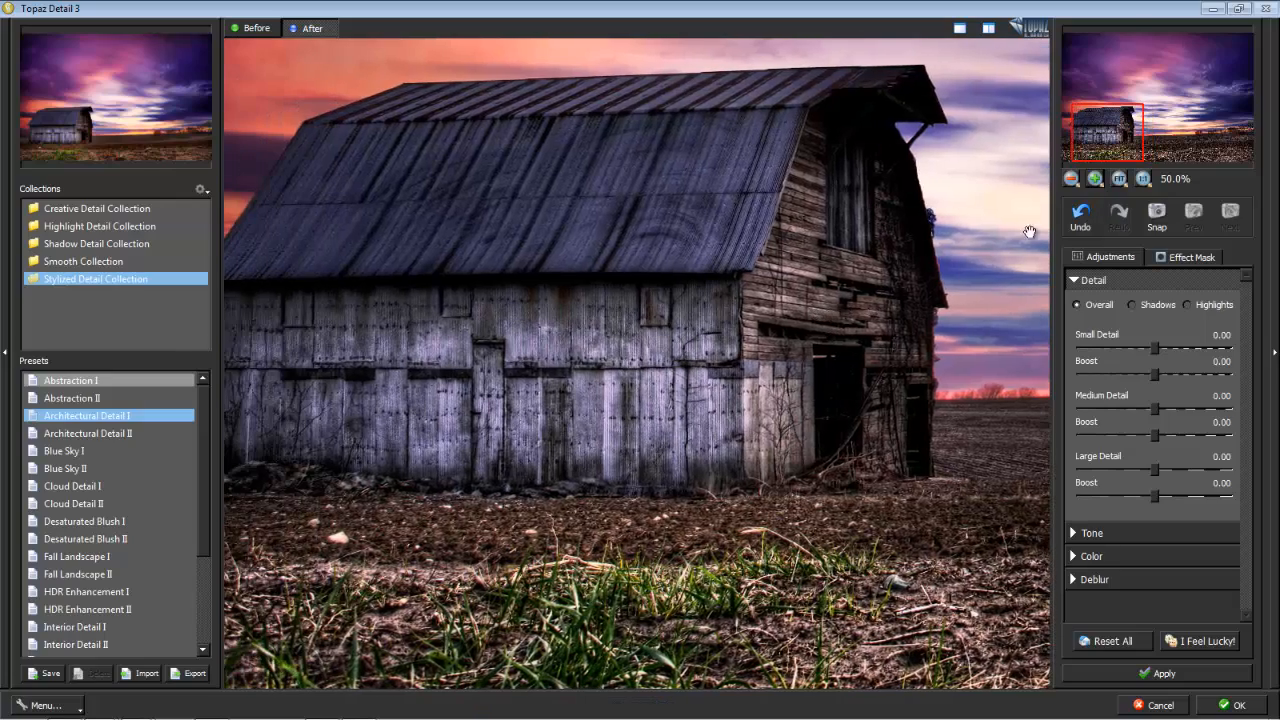
left_click(1101, 176)
left_click_drag(830, 400, 700, 400)
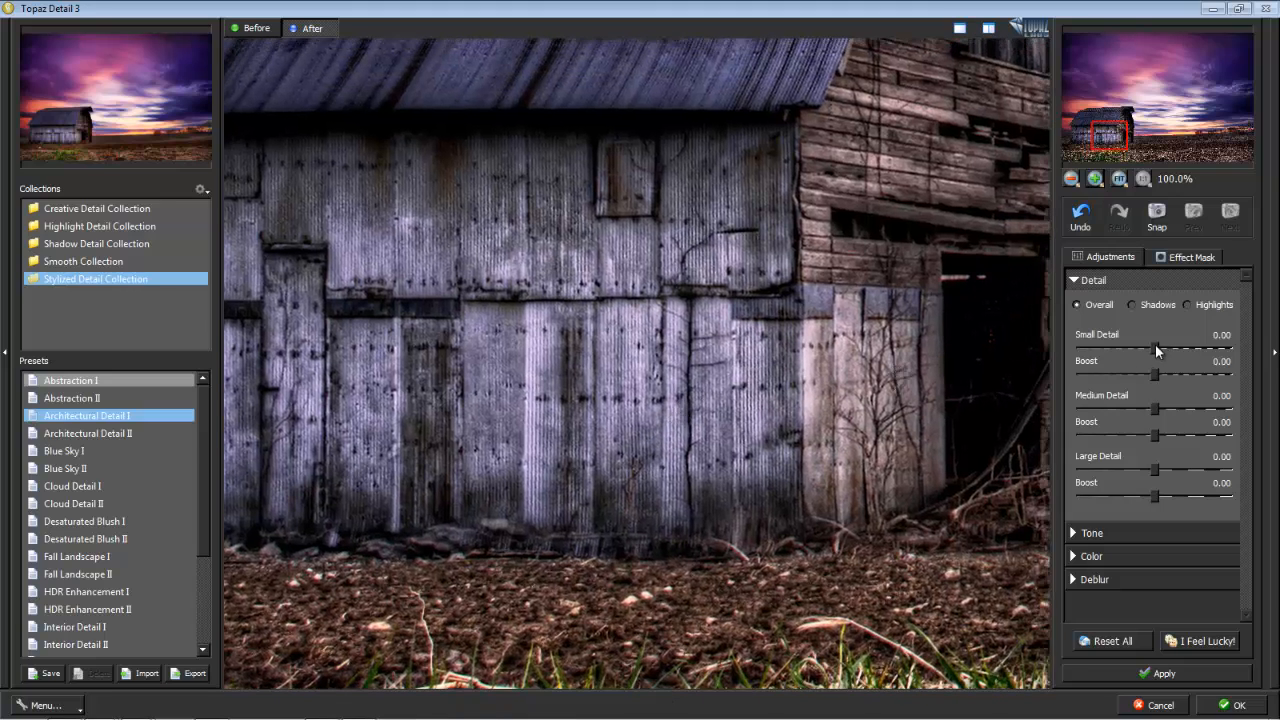
Set the overall Small Detail to 0.29, compare it with the original, and set the Small Detail Boost to 1.00
mouse_move(1155, 346)
left_mouse_down()
mouse_move(1187, 348)
mouse_move(1132, 352)
mouse_move(1176, 348)
left_mouse_up()
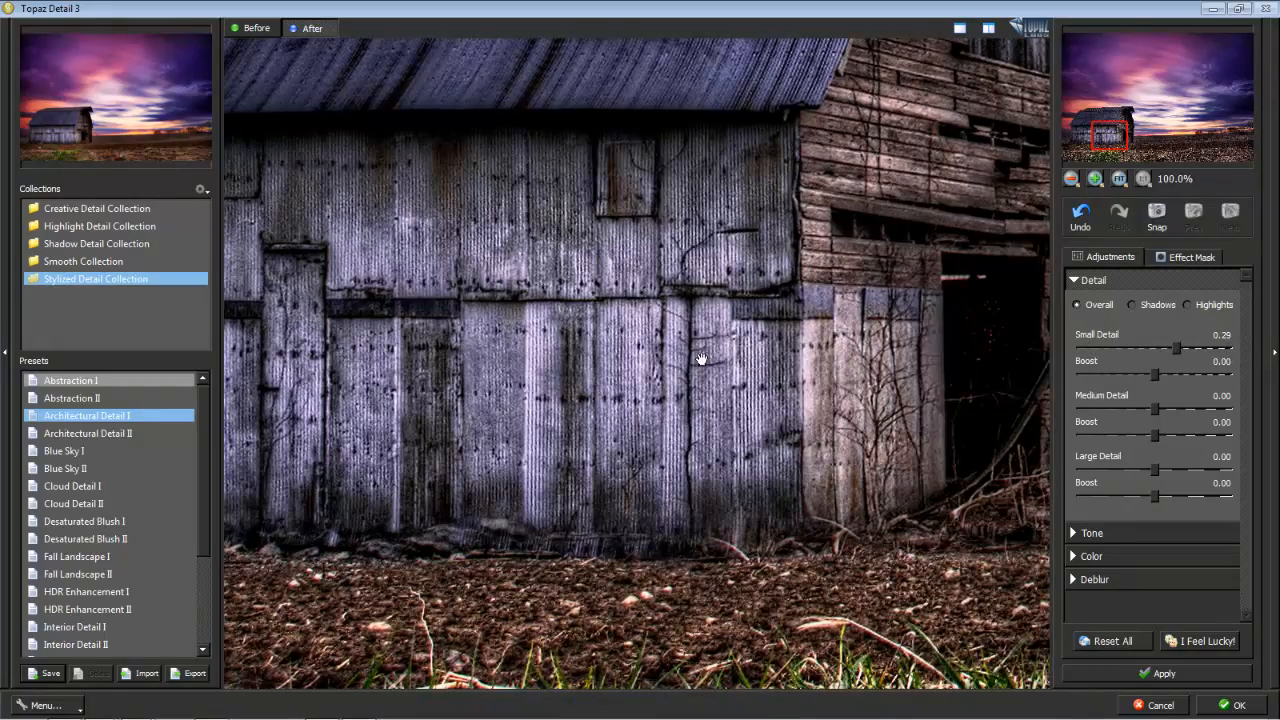
left_click(262, 29)
left_click(311, 28)
left_click_drag(1155, 373, 1236, 370)
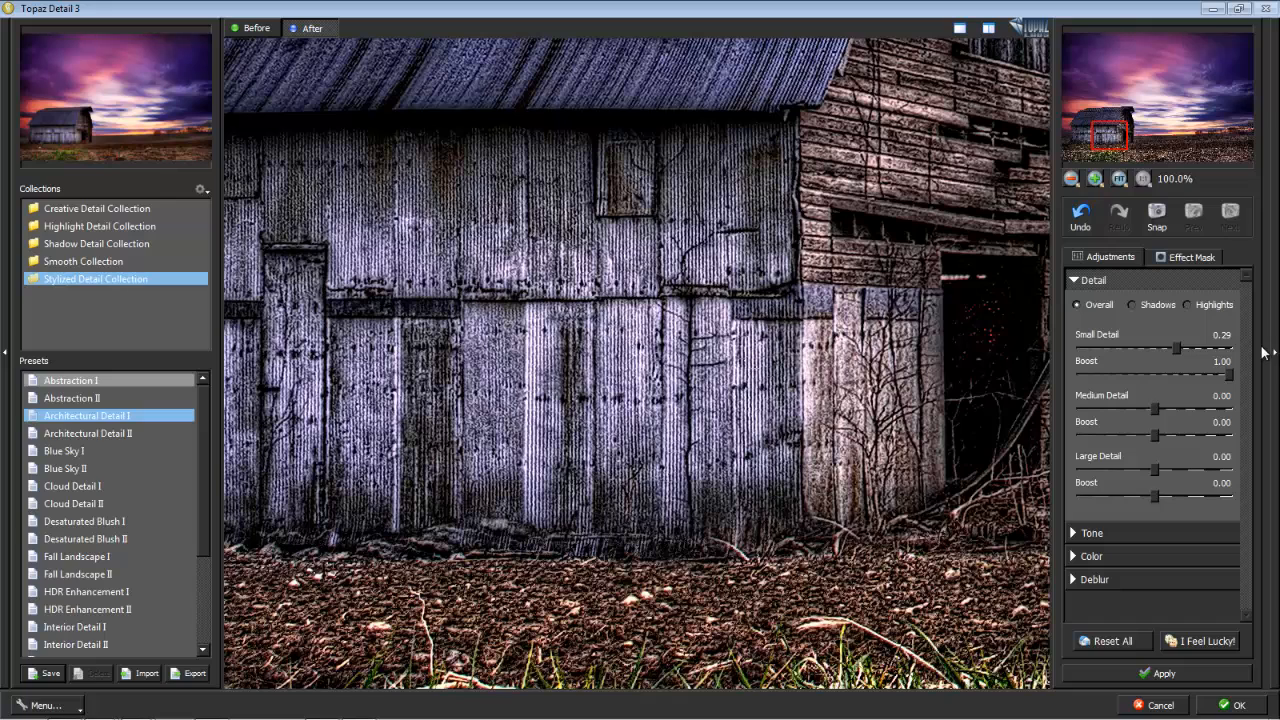
Set the overall Small Detail Boost to -0.16, keep Small Detail at 0.29, and compare the result with the original
left_click_drag(1229, 373, 1139, 370)
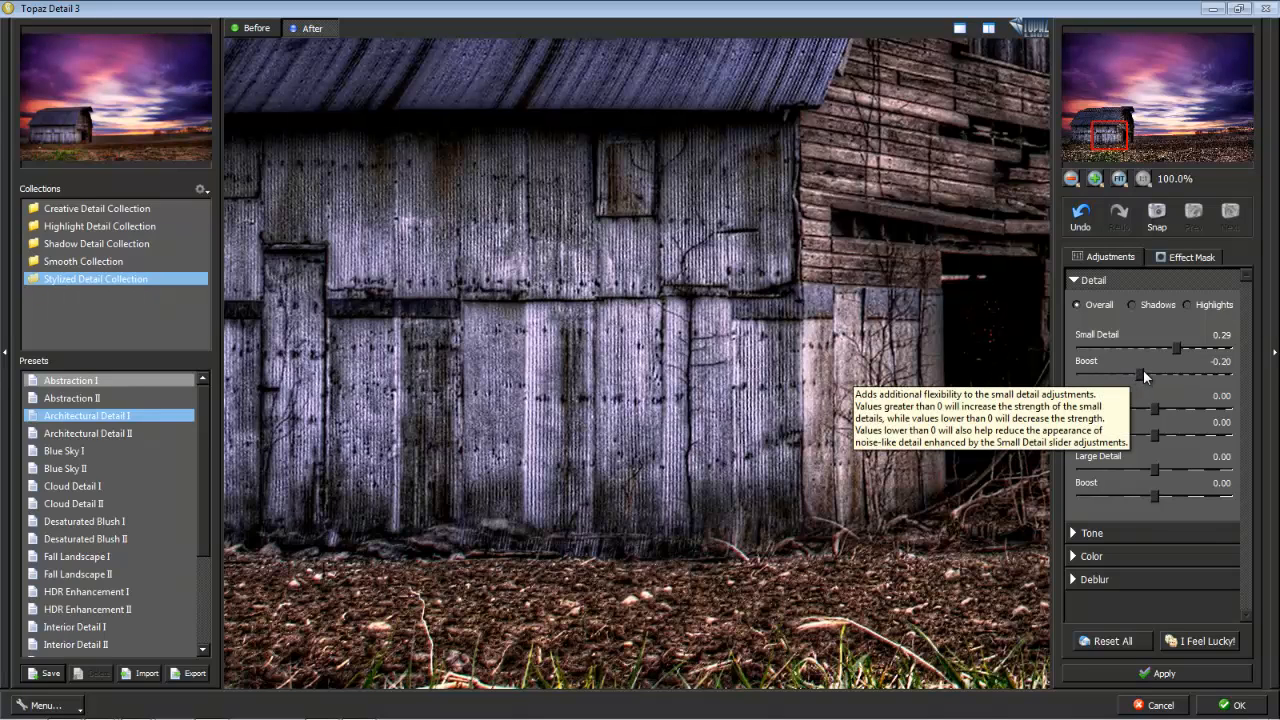
left_click_drag(1176, 347, 1228, 356)
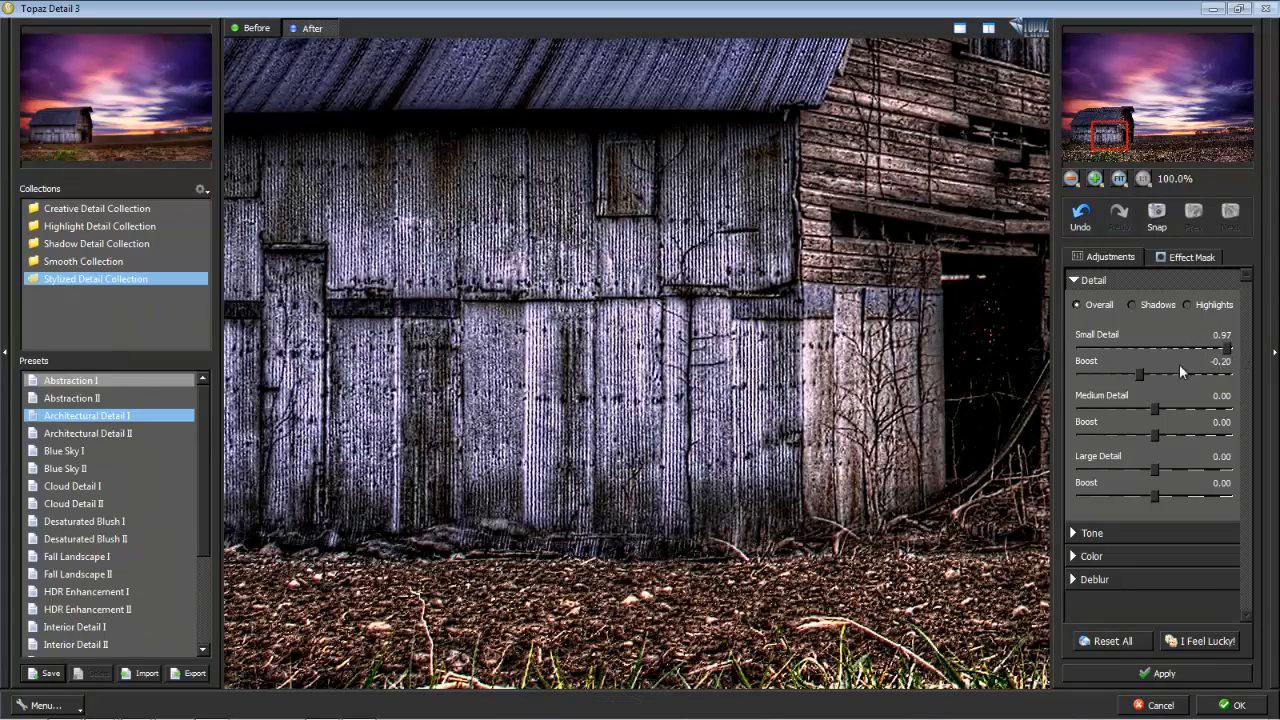
mouse_move(1142, 373)
left_mouse_down()
mouse_move(1203, 372)
mouse_move(1142, 379)
left_mouse_up()
left_click_drag(1226, 347, 1177, 350)
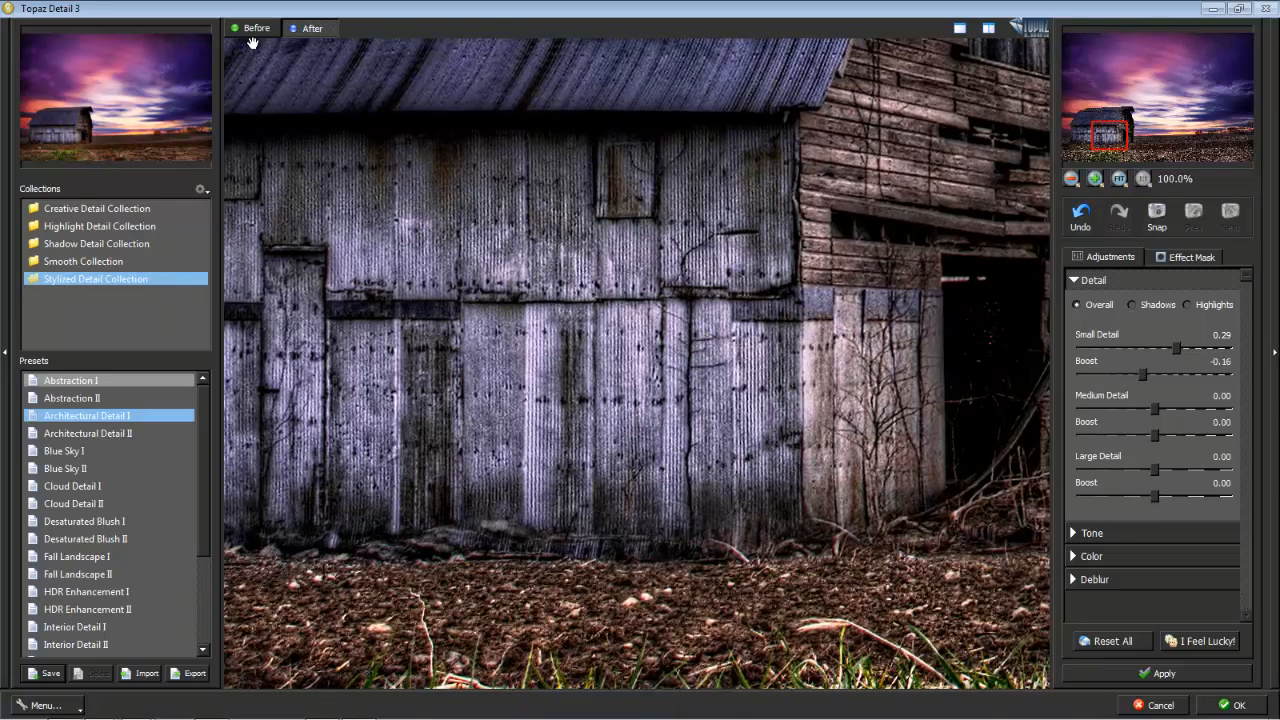
left_click(258, 35)
left_click(321, 33)
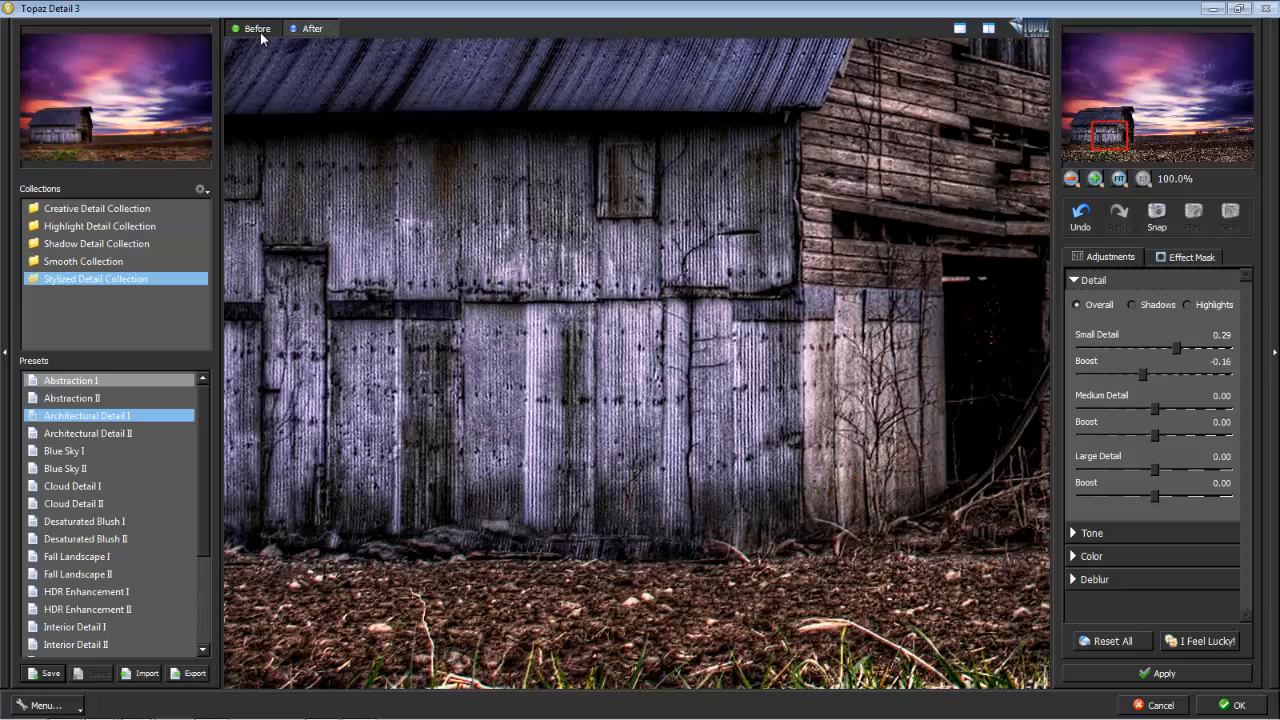
left_click(260, 32)
left_click(318, 30)
Set the overall Medium Detail to -0.20 and the overall Large Detail to 0.24
mouse_move(1155, 409)
left_mouse_down()
mouse_move(1223, 409)
mouse_move(1082, 409)
mouse_move(1257, 412)
mouse_move(1167, 417)
left_mouse_up()
left_click(1134, 412)
mouse_move(1134, 417)
left_mouse_down()
mouse_move(1205, 409)
mouse_move(1139, 417)
left_mouse_up()
left_click_drag(1154, 470, 1186, 467)
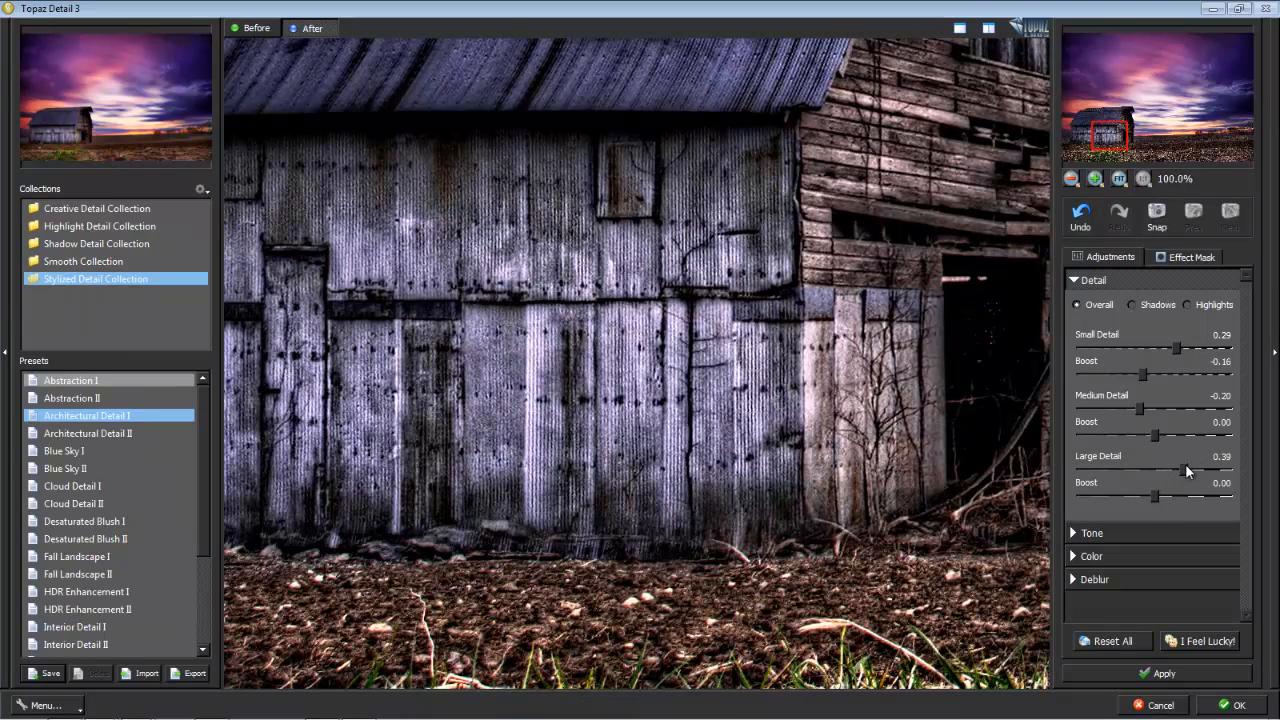
left_click(1168, 460)
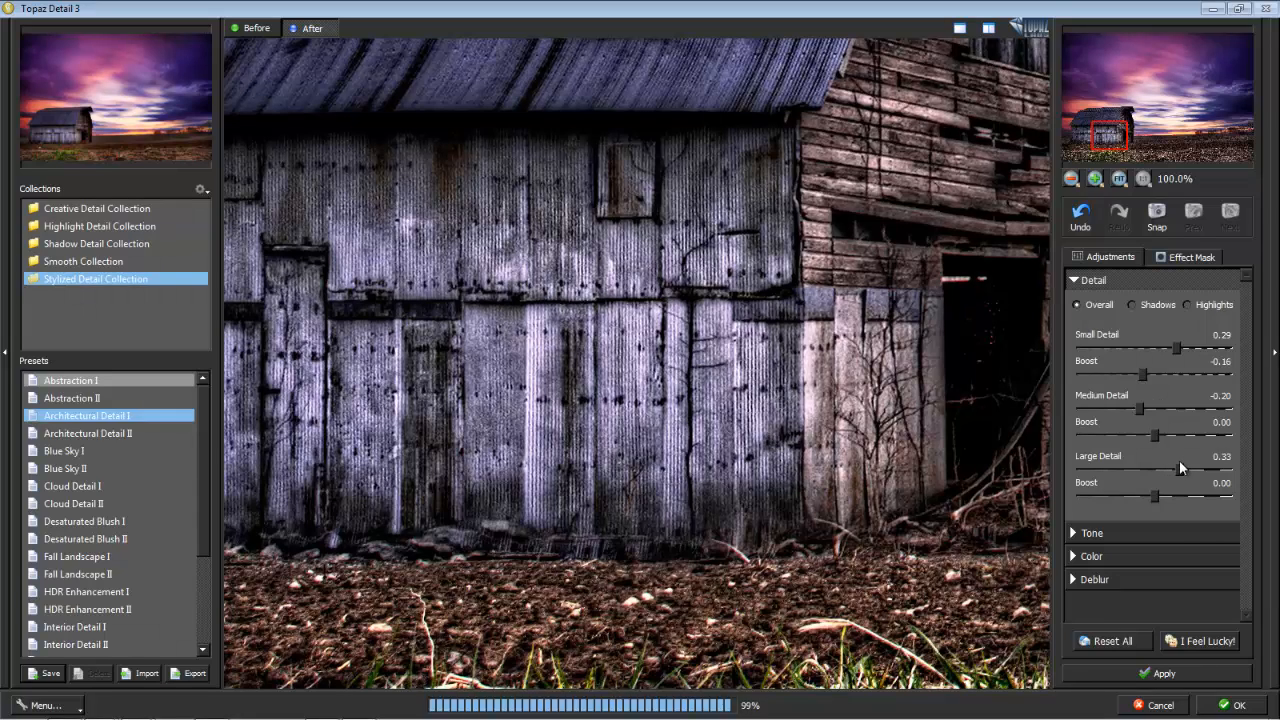
left_click_drag(1176, 461, 1172, 461)
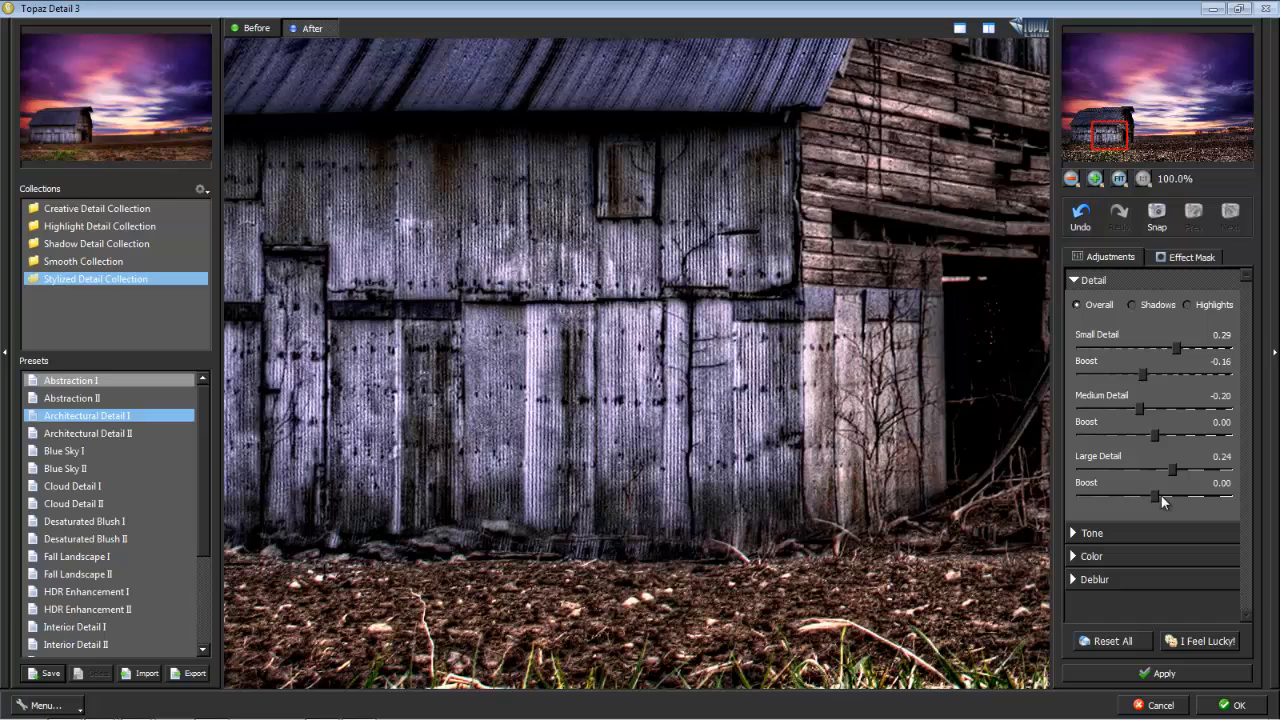
Lower the overall Large Detail Boost slightly below zero and compare the barn with the original
left_click_drag(1161, 495, 1110, 494)
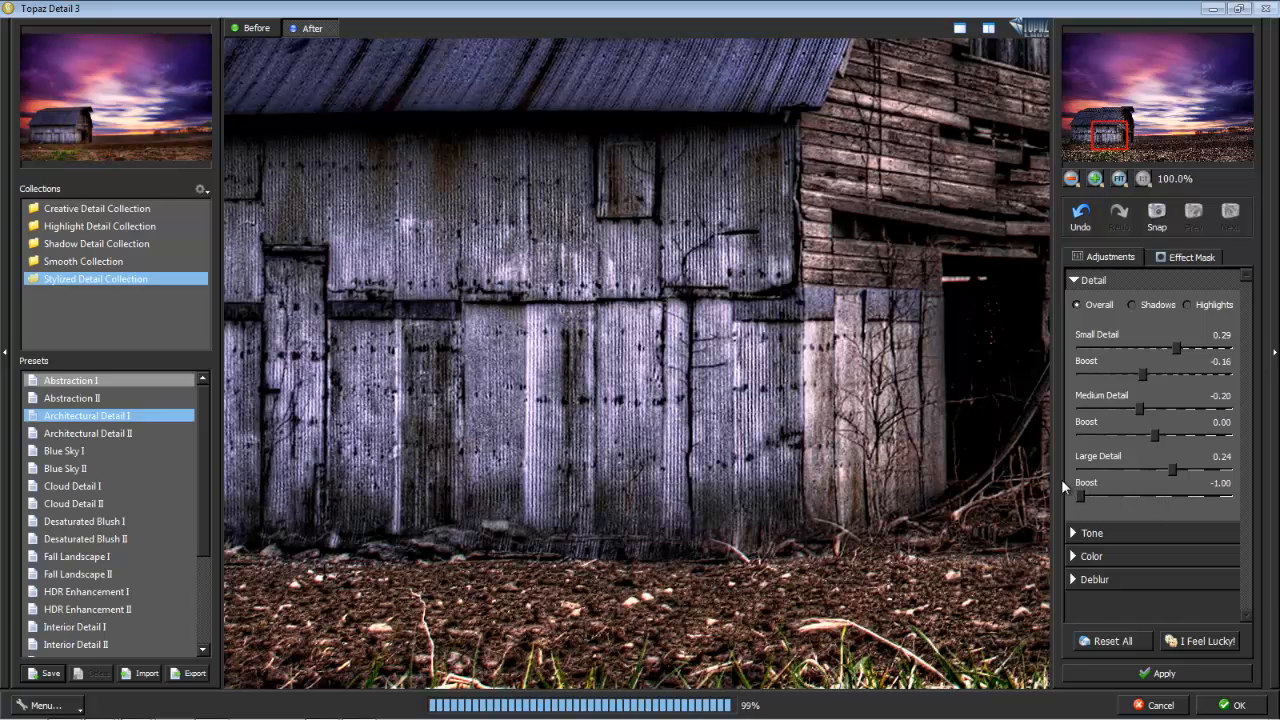
left_click(1135, 484)
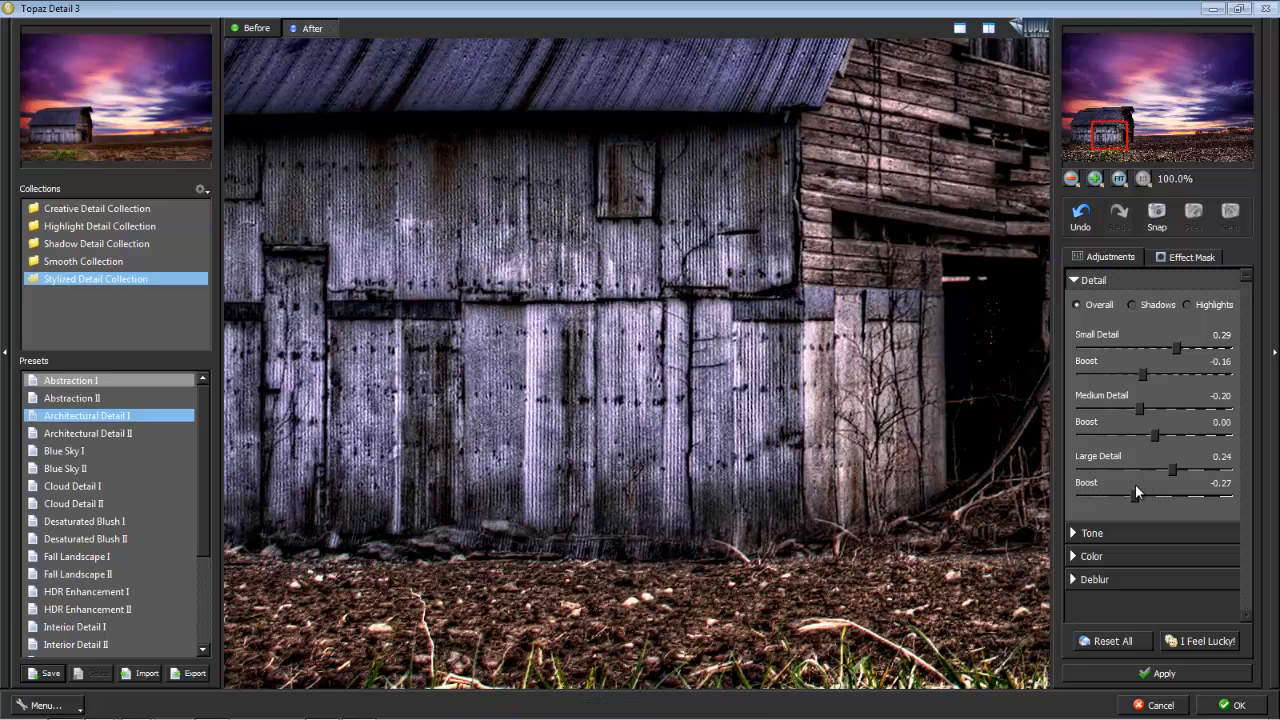
left_click_drag(1136, 486, 1139, 485)
left_click(263, 29)
left_click(320, 30)
For the shadows, set Small Detail Boost, Medium Detail and Medium Detail Boost to -1.00, and compare the barn's doorway with the original
left_click(1144, 304)
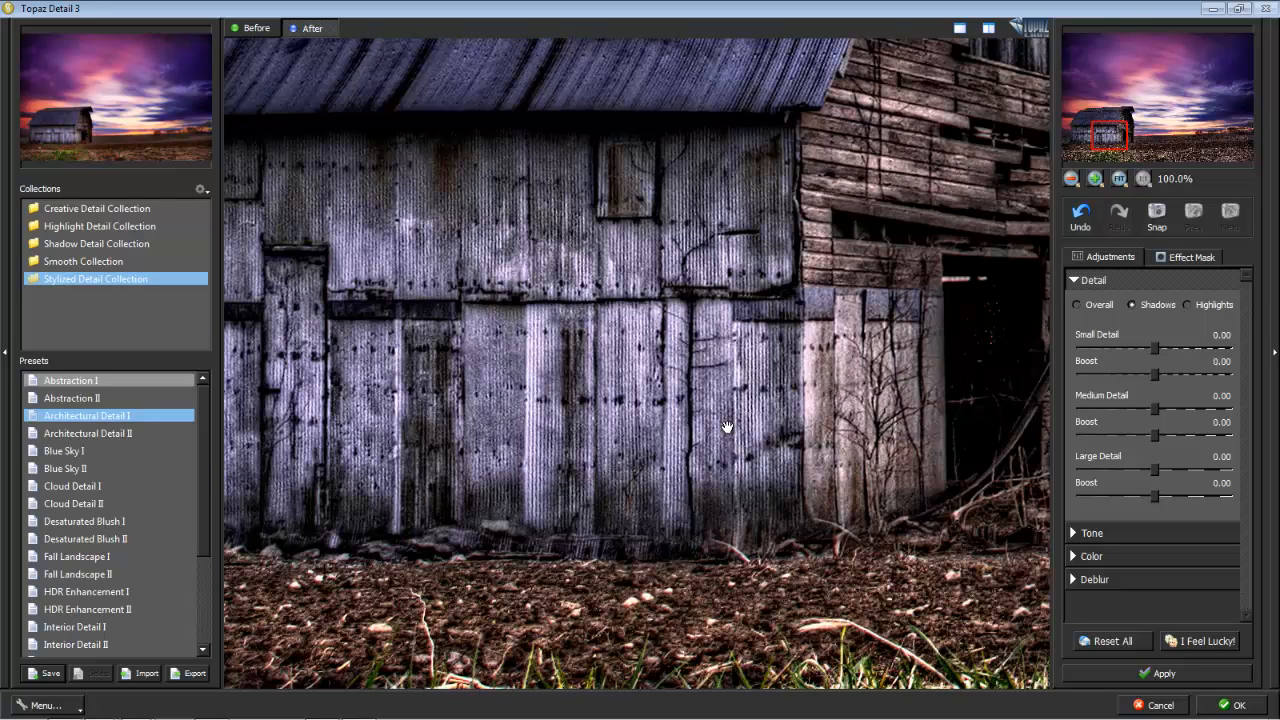
left_click_drag(1156, 347, 1169, 348)
left_click_drag(1168, 348, 1206, 346)
left_click_drag(1196, 349, 1154, 349)
left_click_drag(1154, 372, 1070, 371)
left_click_drag(1080, 372, 1054, 367)
left_click_drag(1155, 407, 1020, 404)
left_click_drag(958, 294, 734, 353)
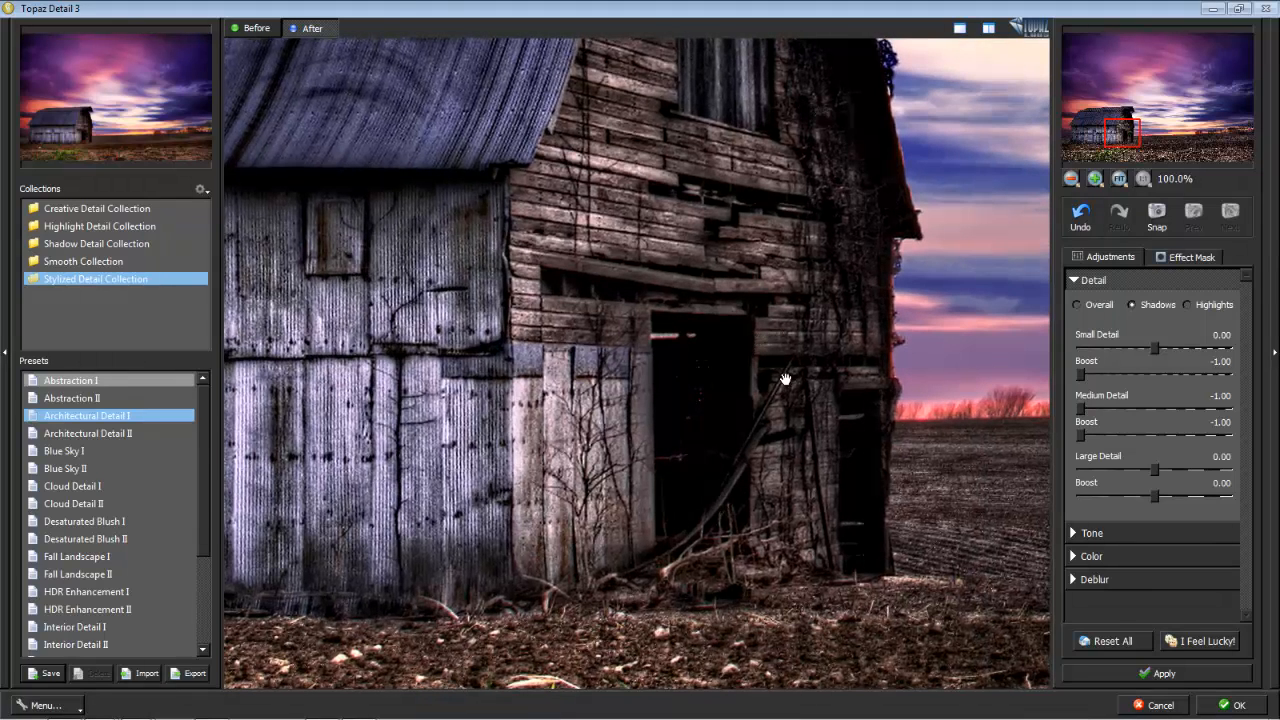
left_click(284, 30)
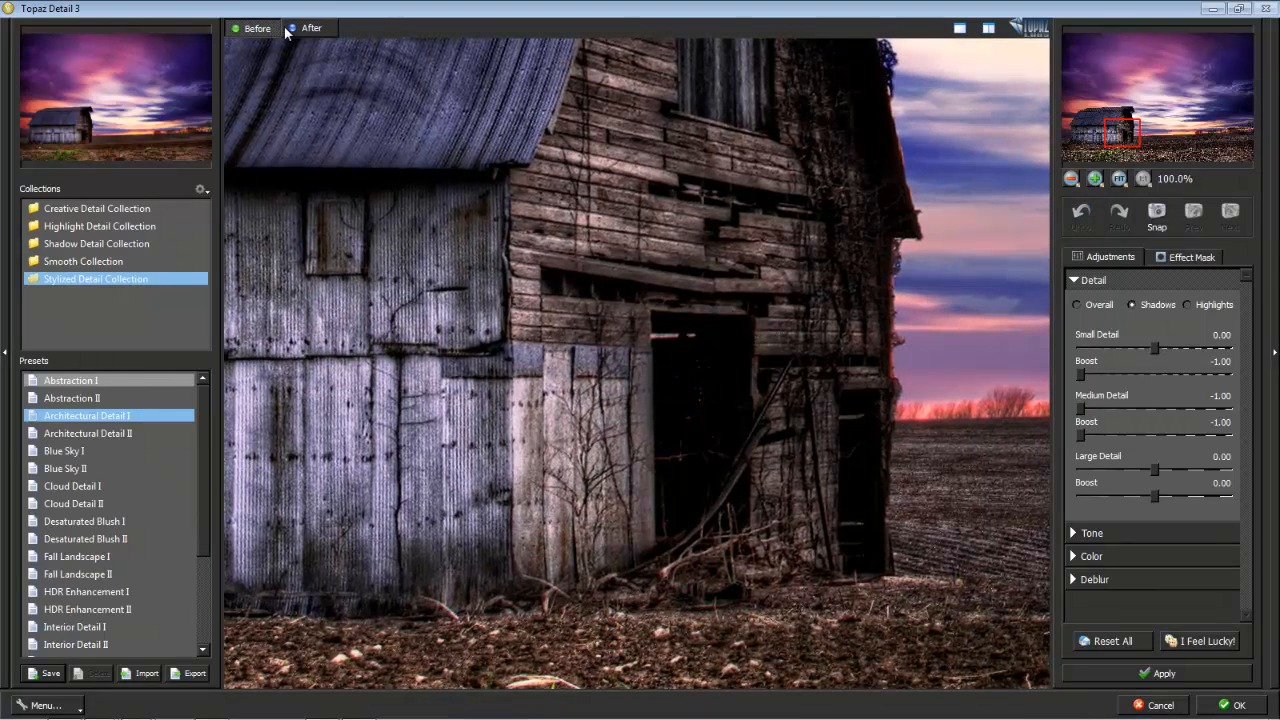
left_click(295, 29)
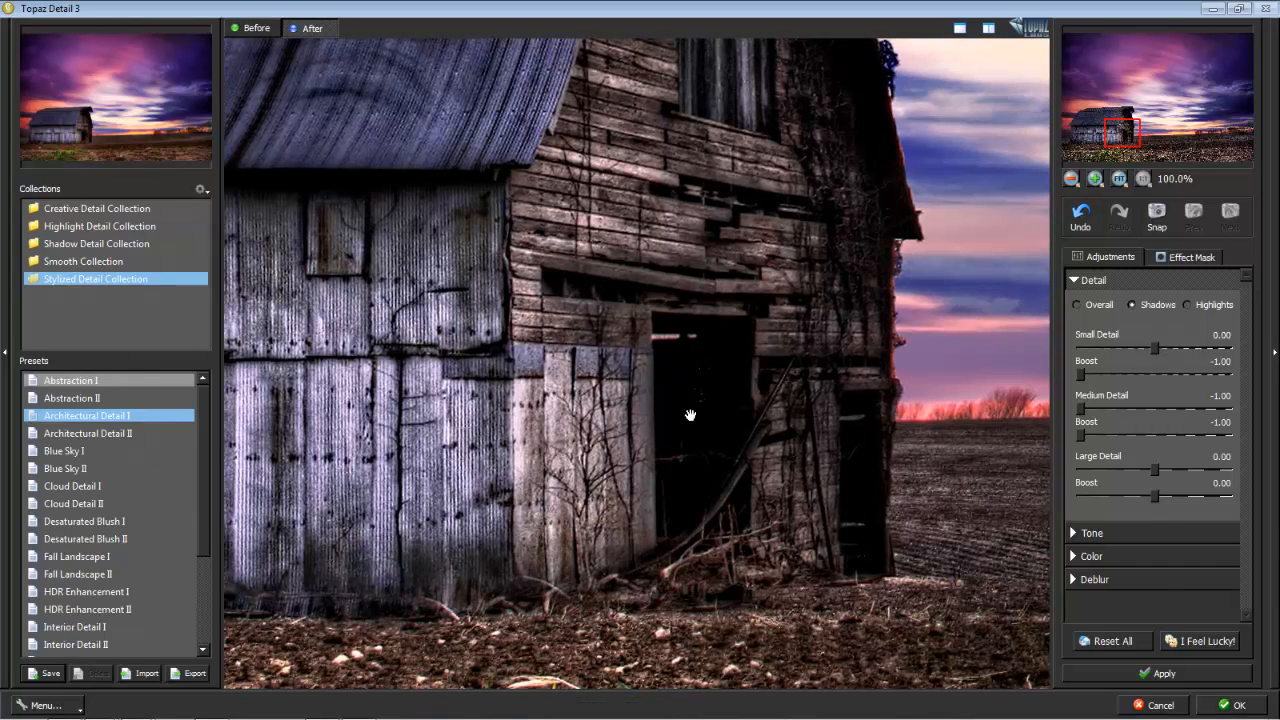
Set the shadows' Large Detail to 0.29 and its Boost to -0.41, and compare the result with the original
left_click_drag(680, 413, 826, 375)
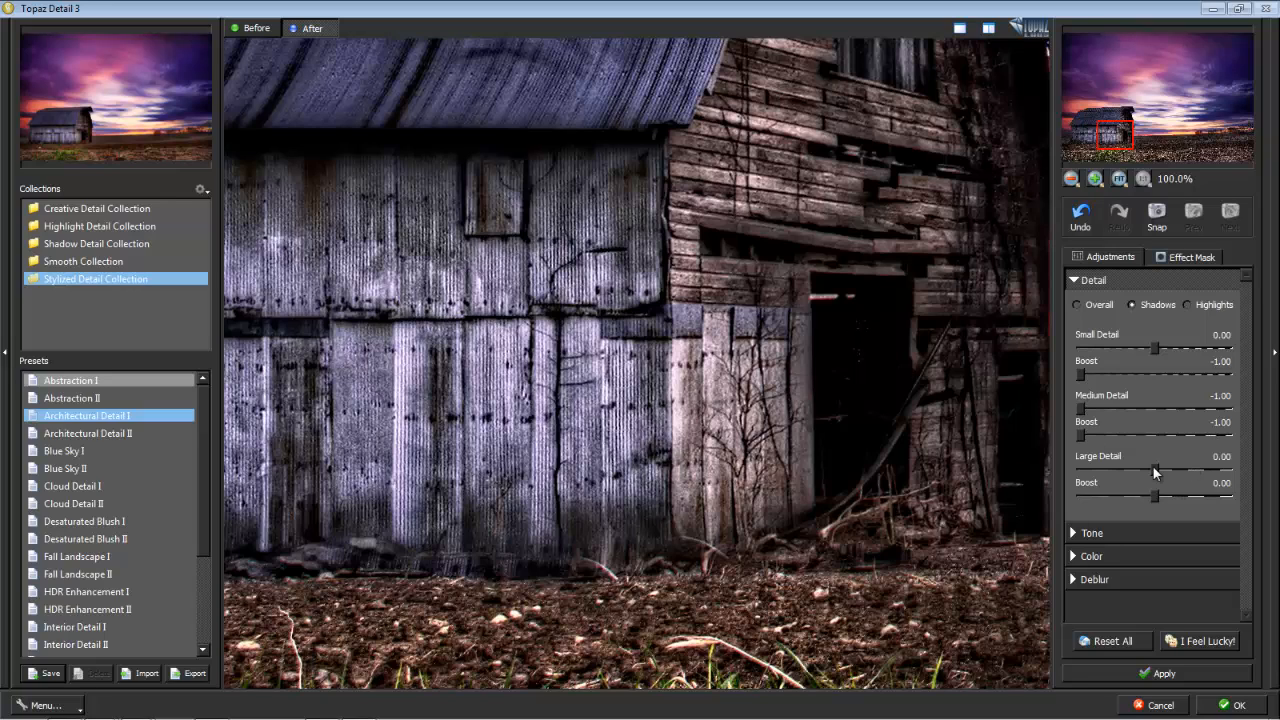
left_click_drag(1155, 469, 1176, 497)
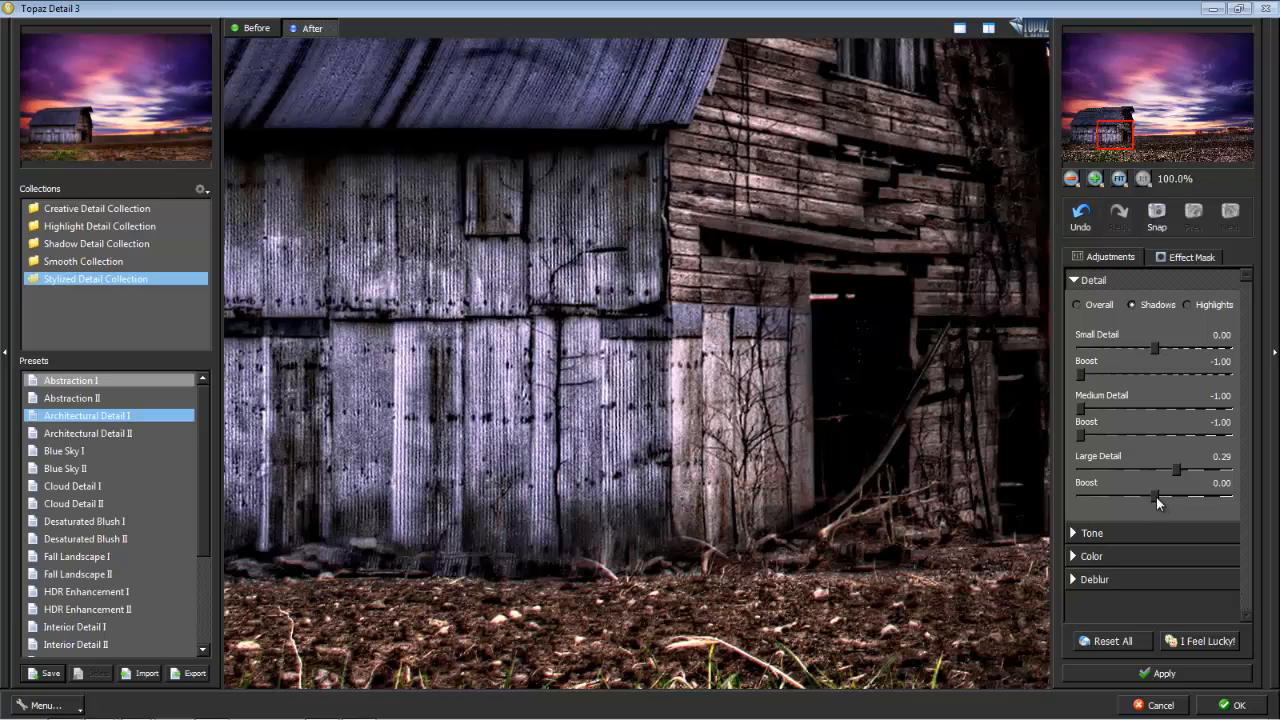
left_click_drag(1156, 497, 1124, 497)
left_click(262, 30)
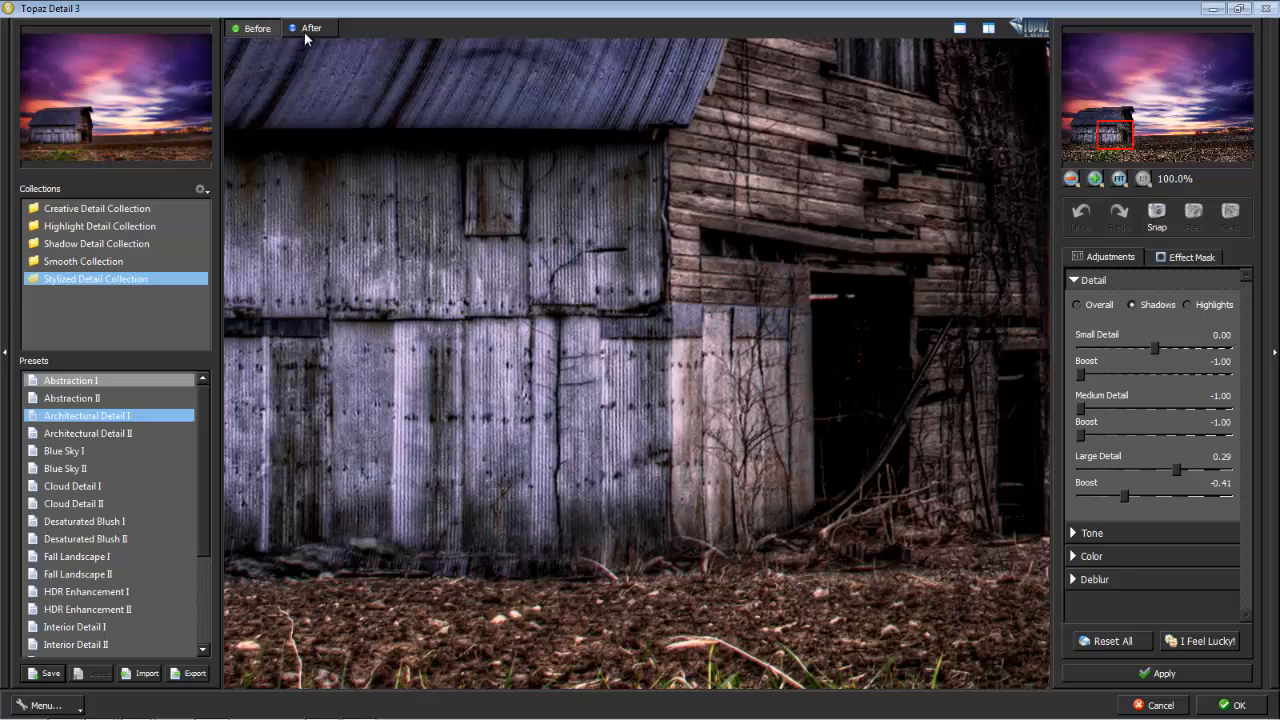
left_click(306, 30)
left_click(310, 30)
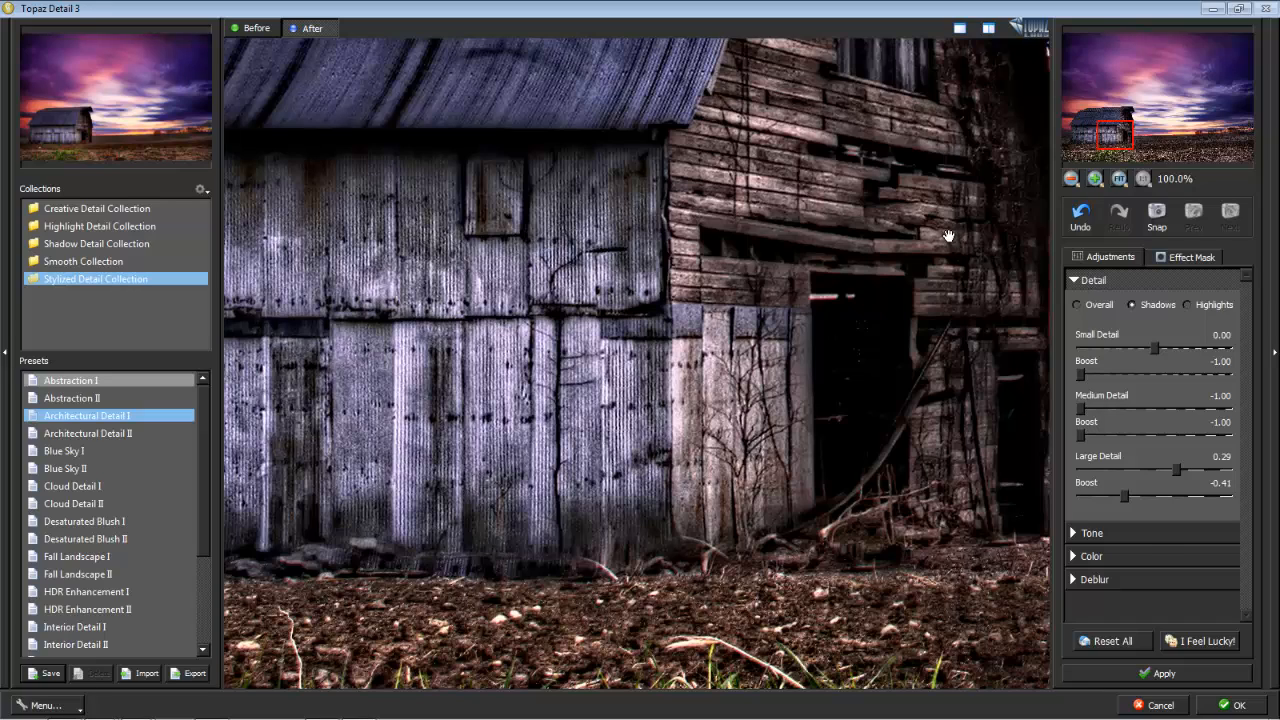
For the highlights, set Small Detail 0.12 with Boost -0.06, Medium Detail 0.11 with Boost -0.25, and Large Detail -0.09 with Boost -0.11
left_click(1187, 304)
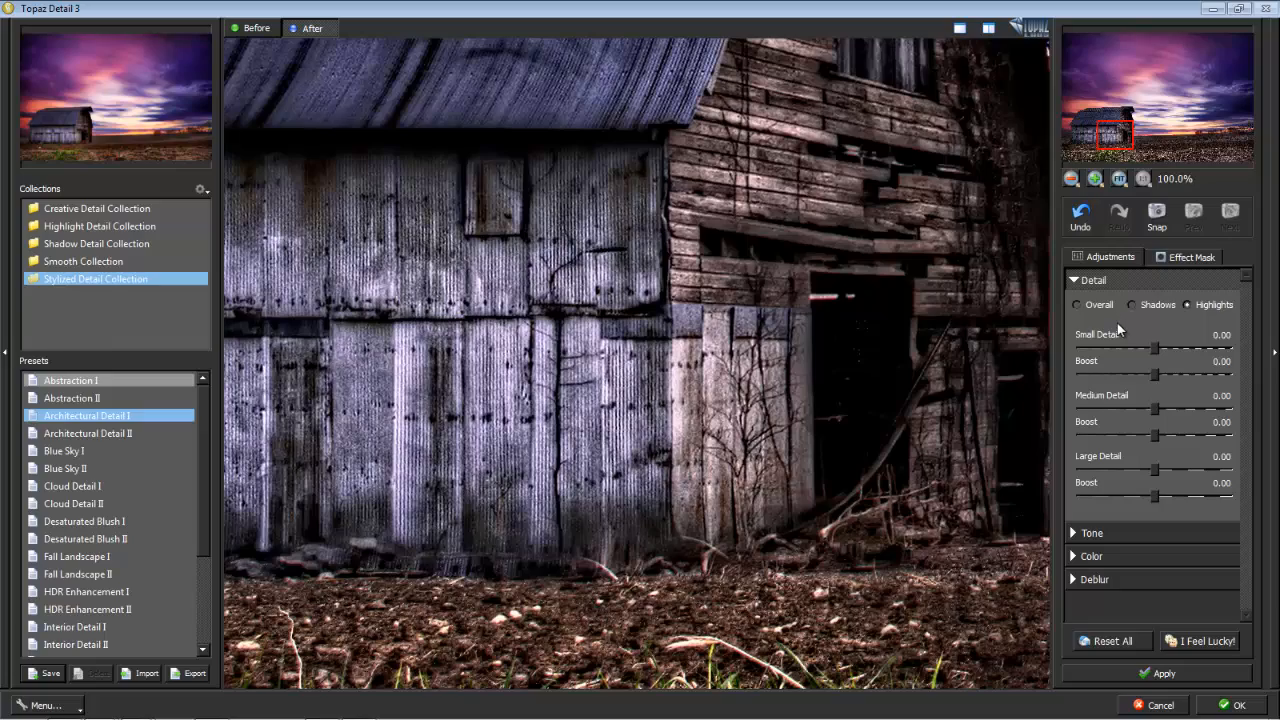
mouse_move(1156, 346)
left_mouse_down()
mouse_move(1125, 348)
mouse_move(1238, 350)
mouse_move(1100, 350)
mouse_move(1216, 363)
mouse_move(1100, 364)
mouse_move(1272, 364)
mouse_move(1165, 363)
left_mouse_up()
mouse_move(1154, 374)
left_mouse_down()
mouse_move(1222, 368)
mouse_move(1092, 361)
mouse_move(1150, 364)
left_mouse_up()
left_click_drag(1157, 410, 1134, 435)
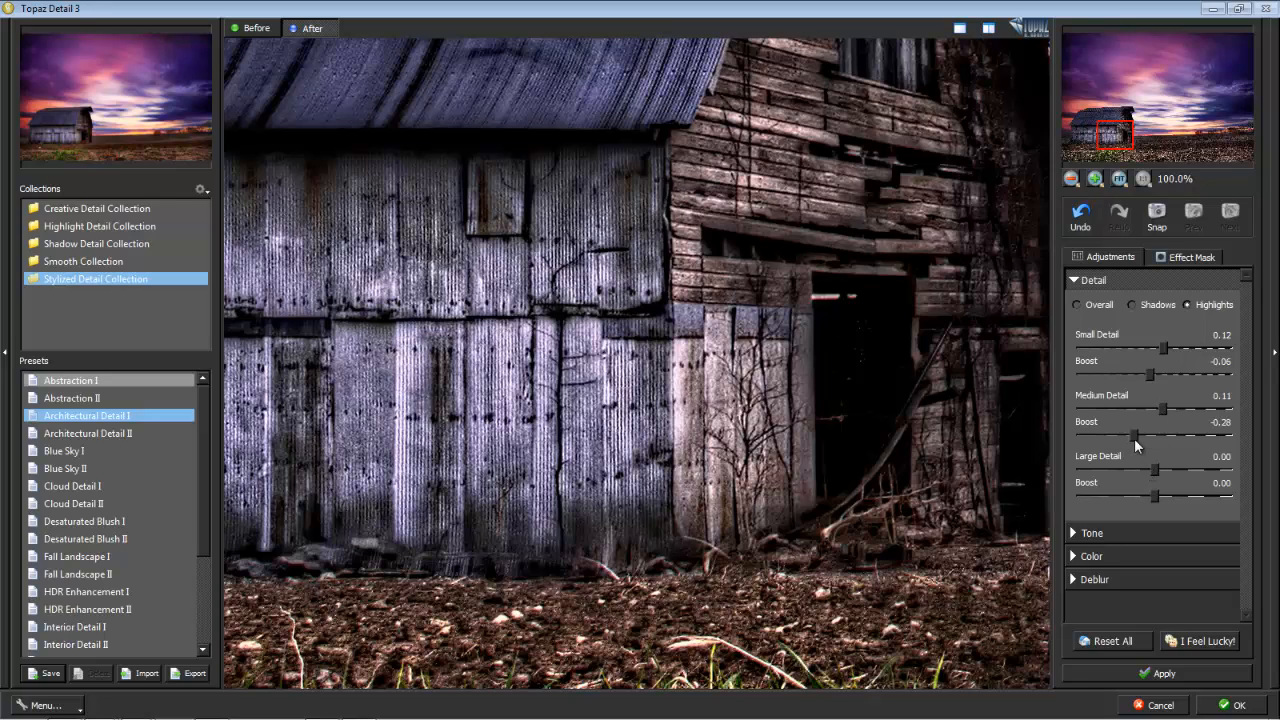
left_click_drag(1134, 438, 1145, 493)
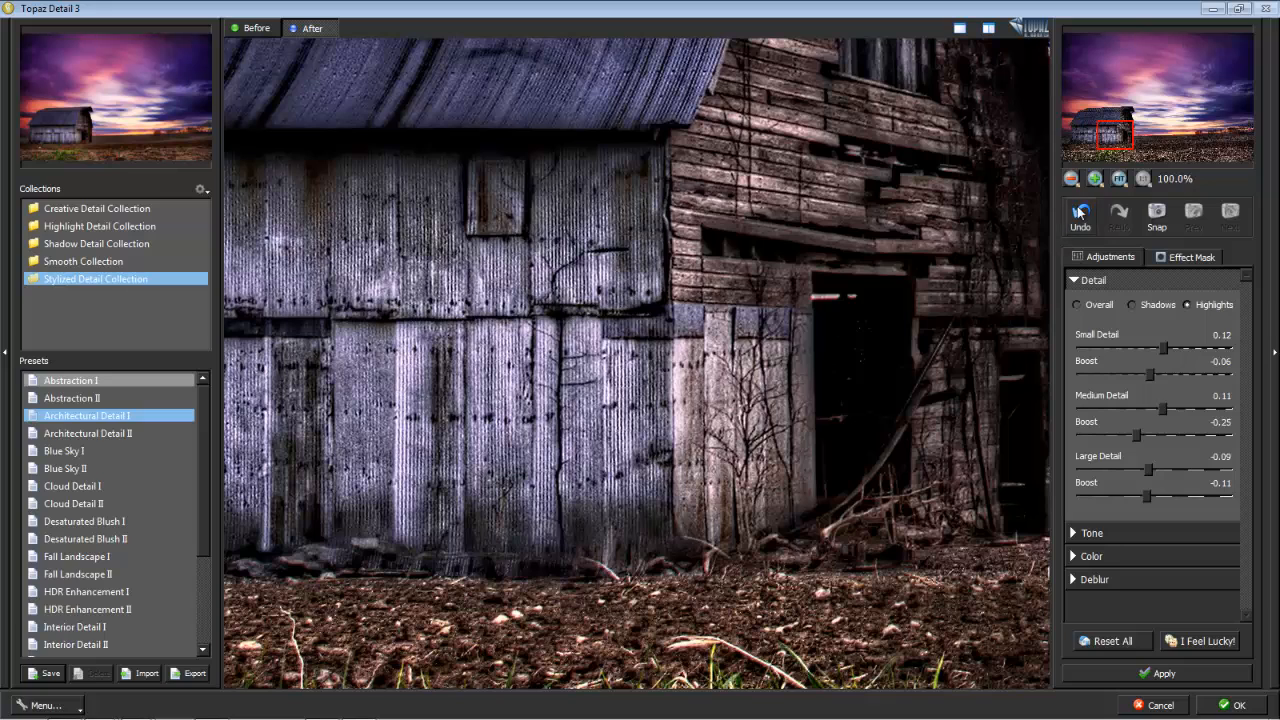
Set the highlights' Medium Detail Boost to 0.04 and check the sky and barn at 33.3% zoom
left_click(1119, 178)
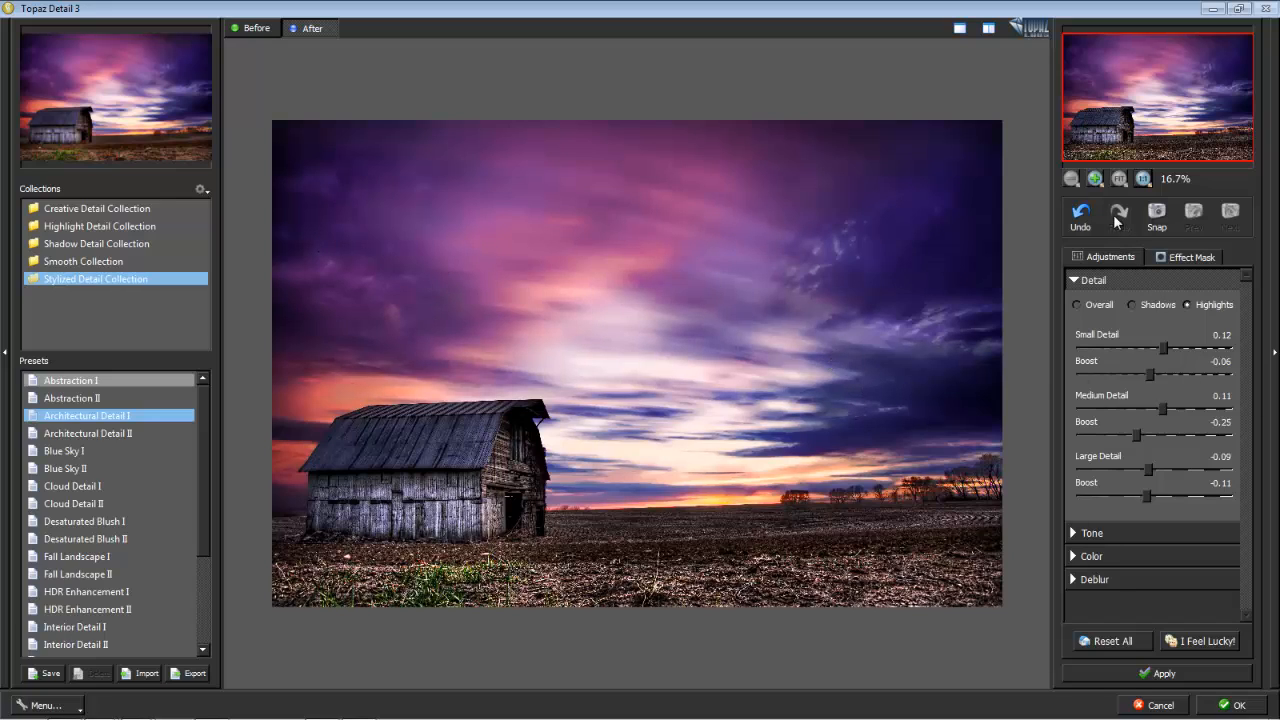
left_click(1095, 179)
left_click(1095, 179)
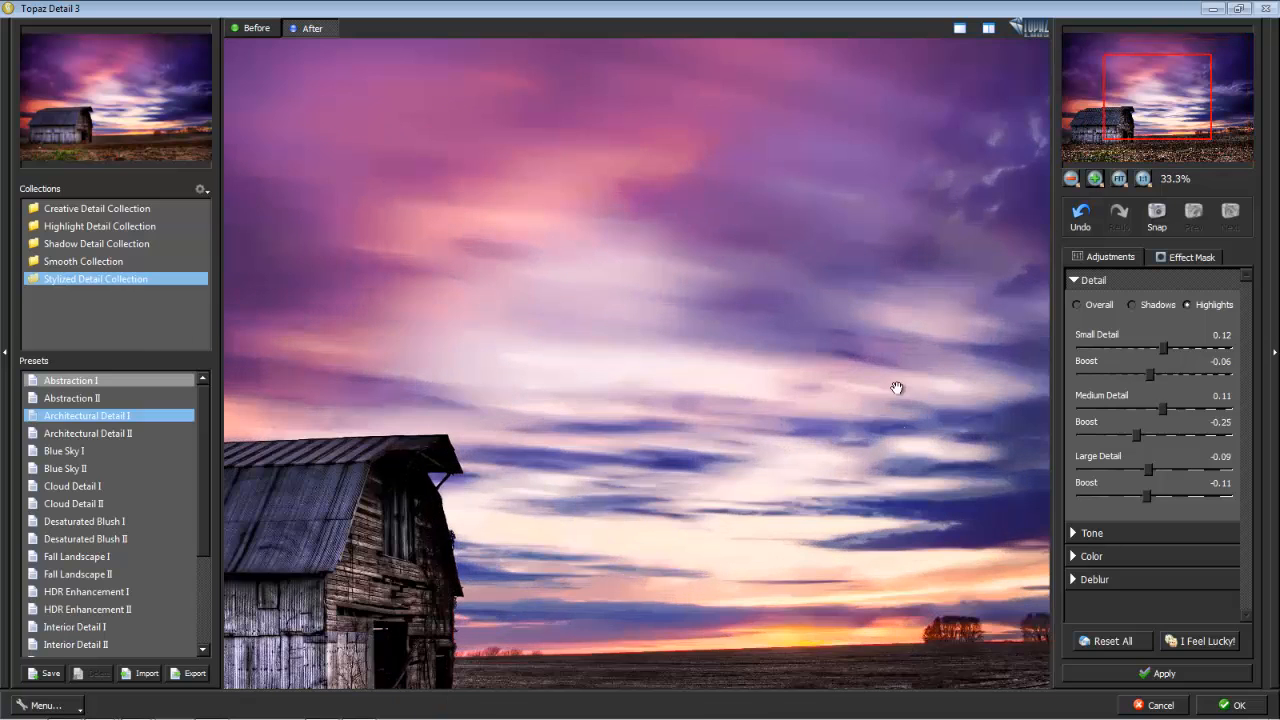
left_click_drag(894, 386, 609, 379)
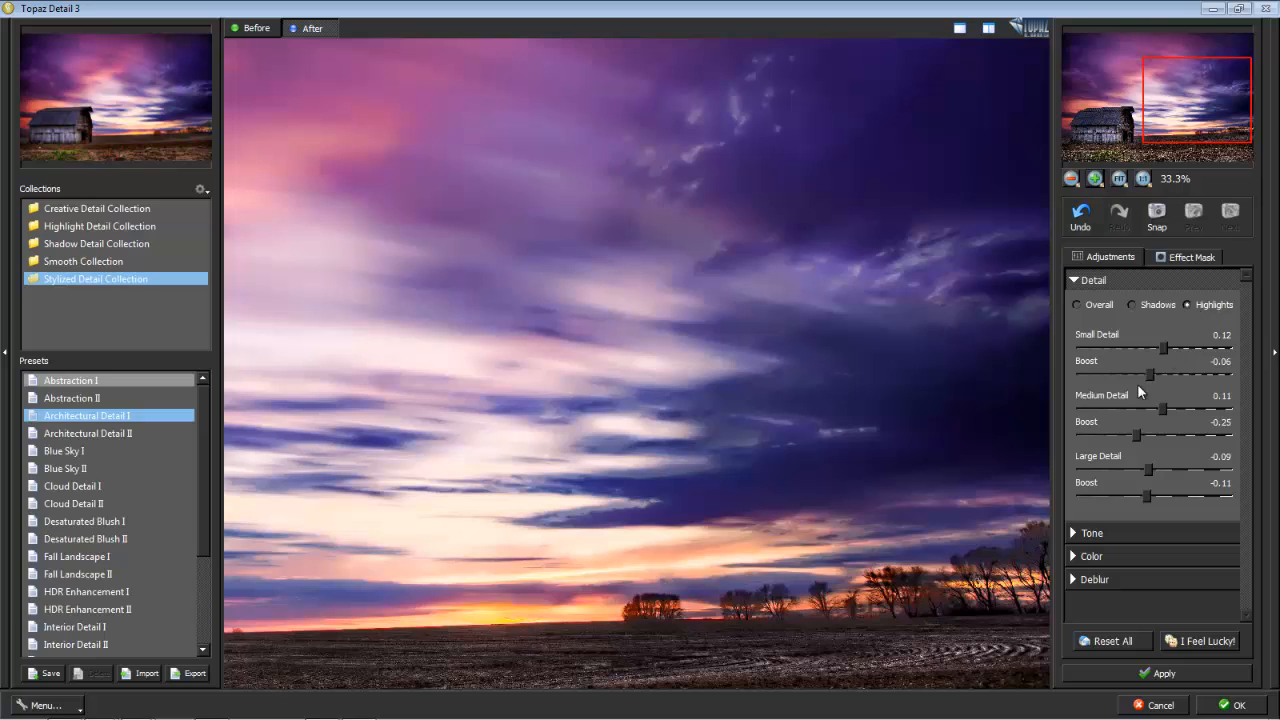
mouse_move(1138, 432)
left_mouse_down()
mouse_move(1196, 429)
mouse_move(1080, 437)
mouse_move(1177, 441)
mouse_move(1201, 428)
mouse_move(1057, 432)
mouse_move(1177, 427)
mouse_move(1160, 438)
left_mouse_up()
left_click_drag(629, 434, 1085, 253)
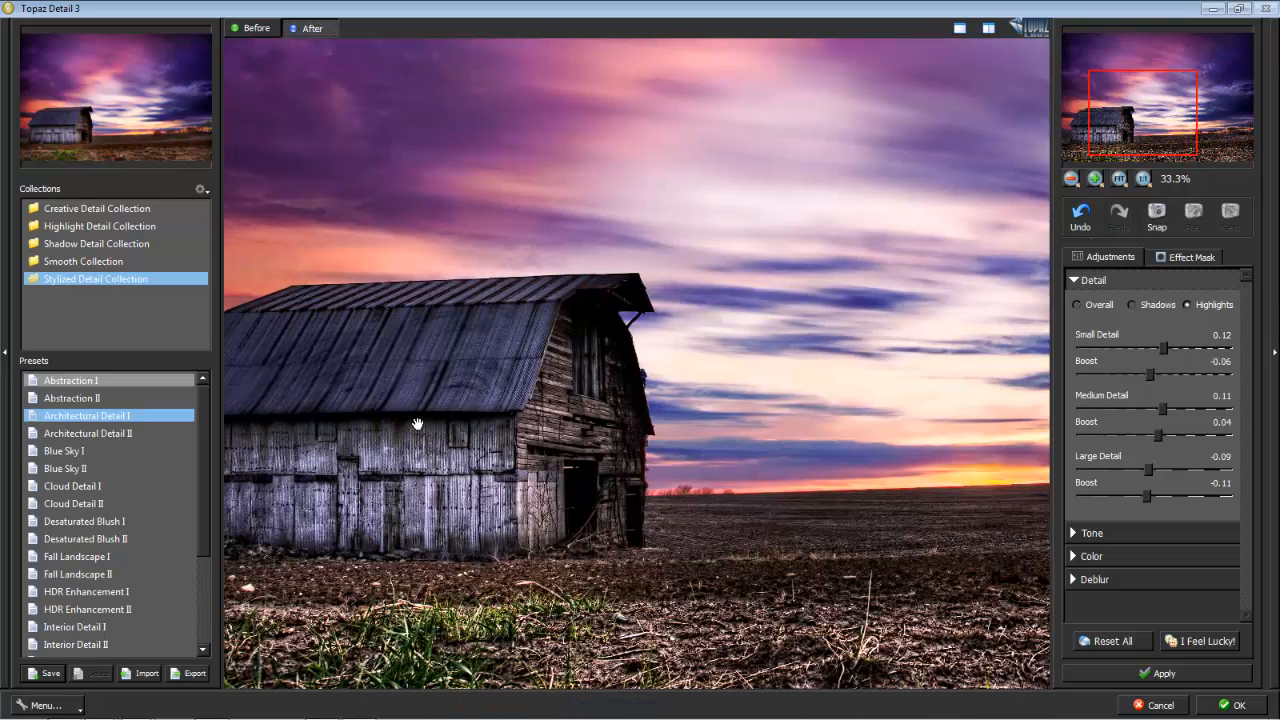
left_click_drag(417, 424, 329, 434)
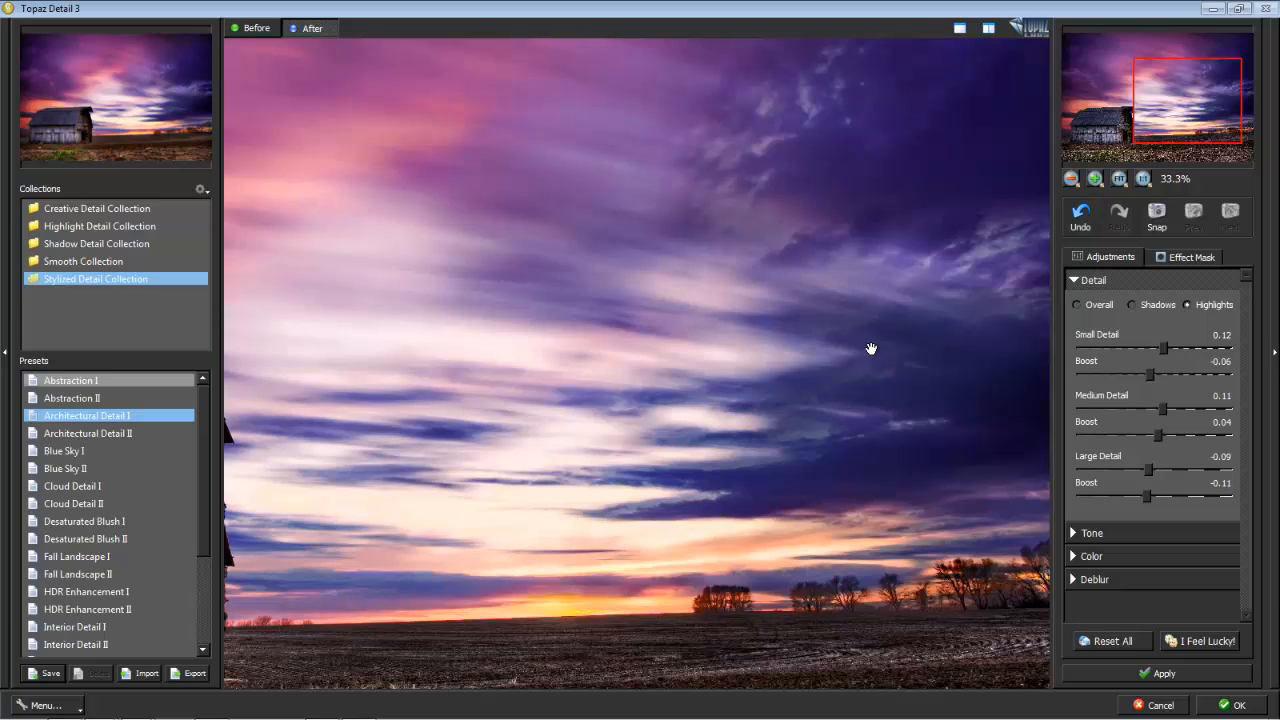
left_click_drag(848, 369, 797, 374)
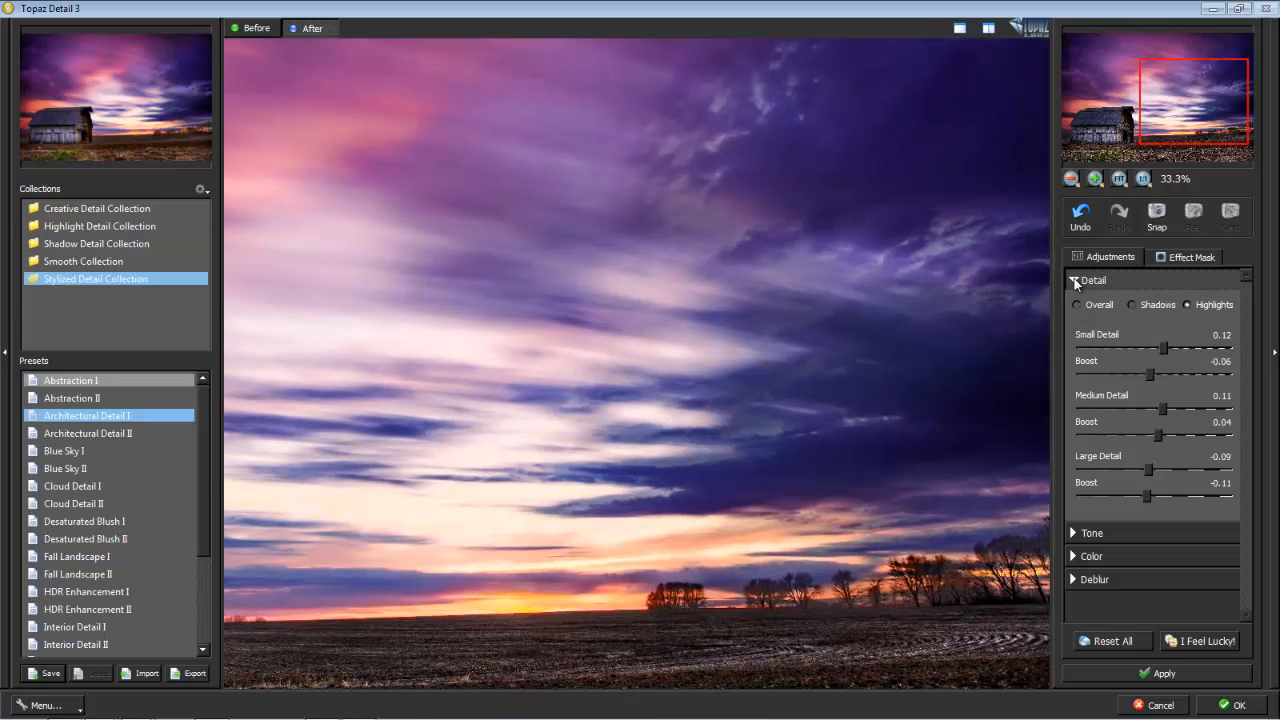
Collapse the Detail adjustments, expand the Tone adjustments and compare the sky with the original
left_click(1074, 281)
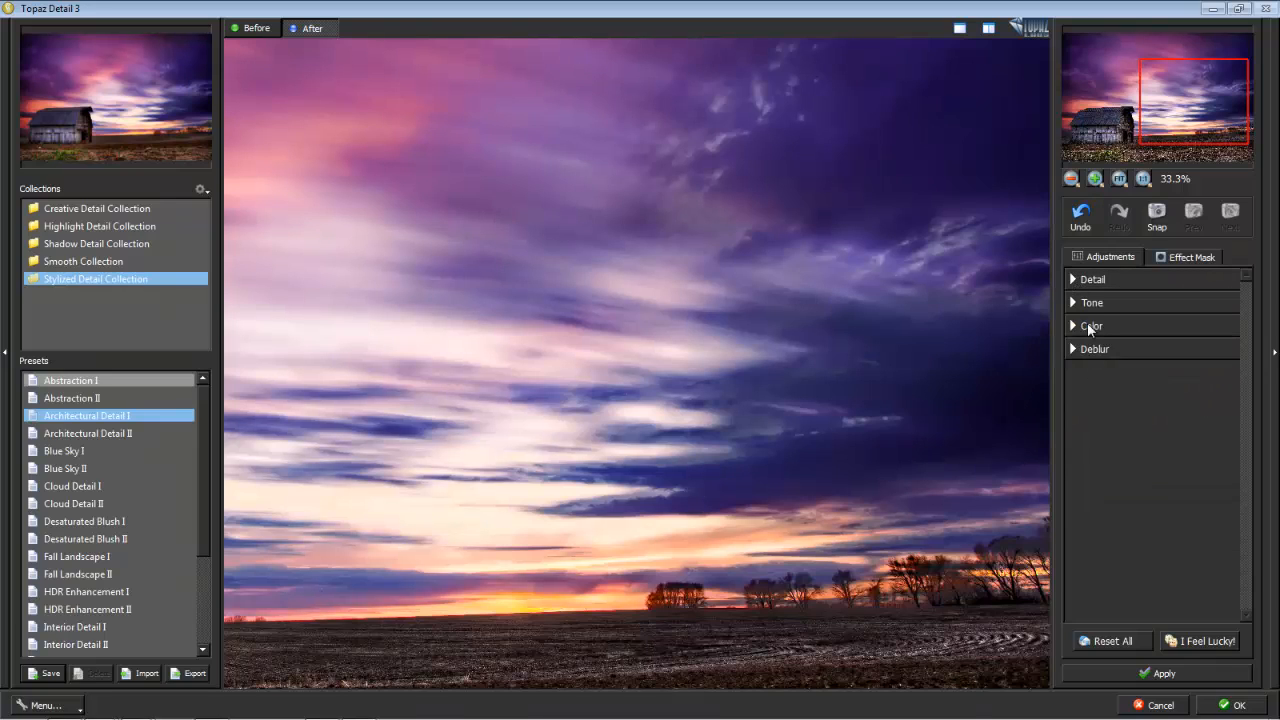
left_click(1093, 306)
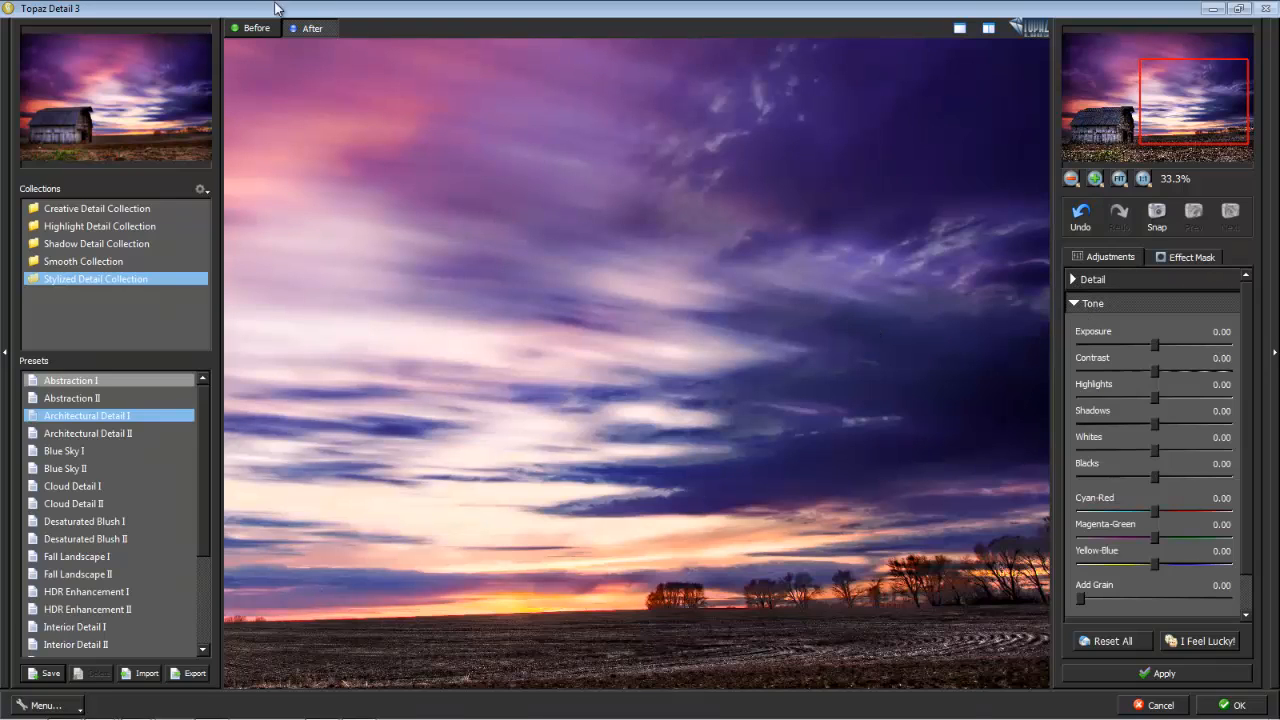
left_click(255, 28)
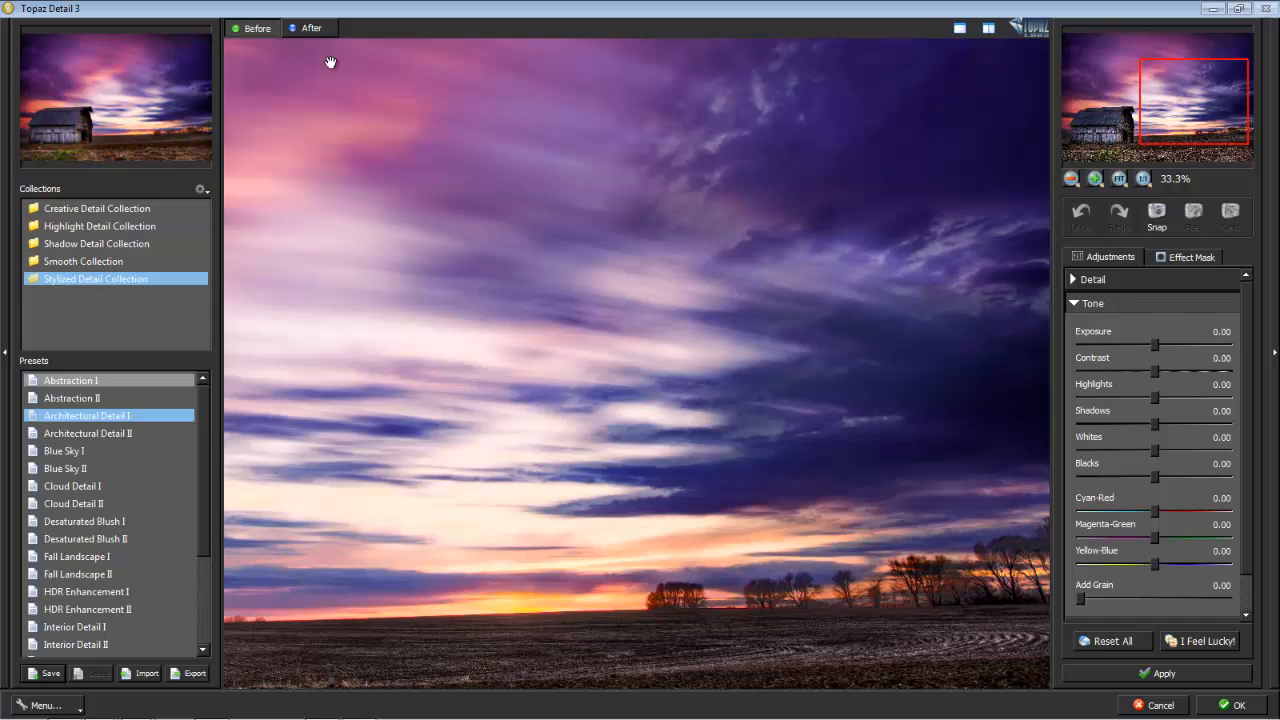
left_click(320, 33)
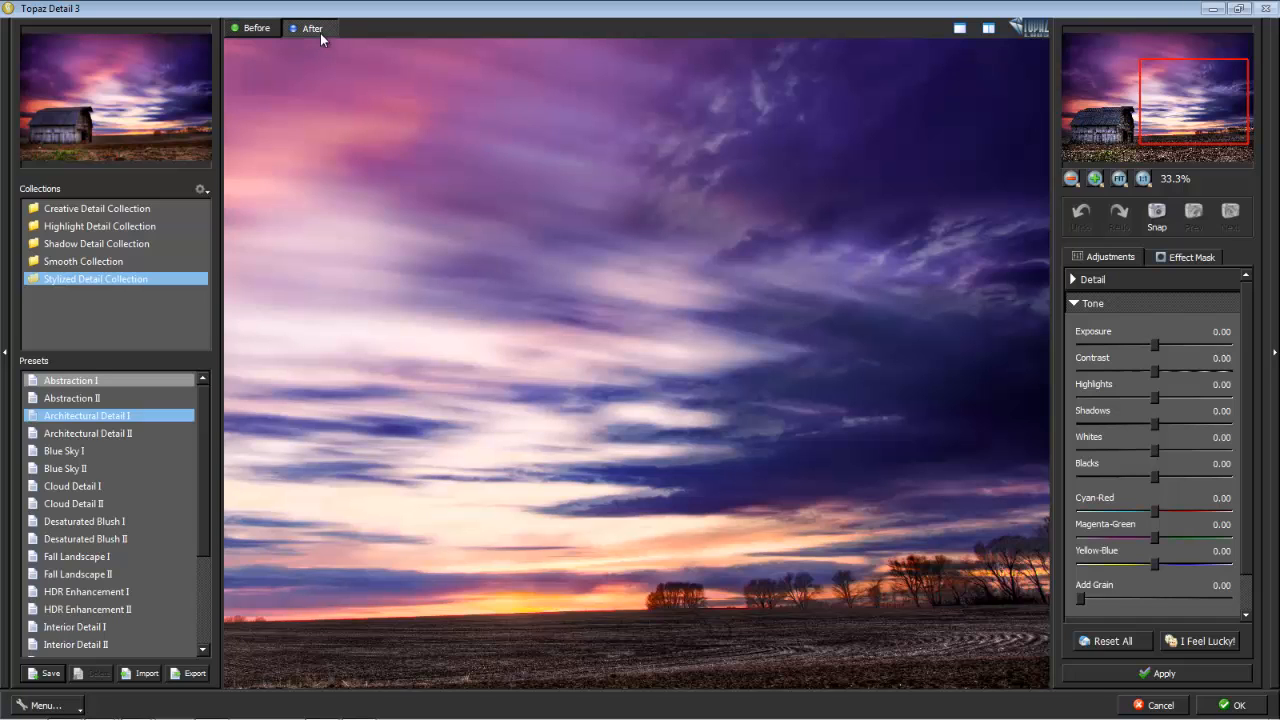
View the whole photo at 20% zoom and set Exposure to 0.17, Contrast to 0.09 and Highlights to 0.10
left_click(1095, 178)
left_click(1119, 179)
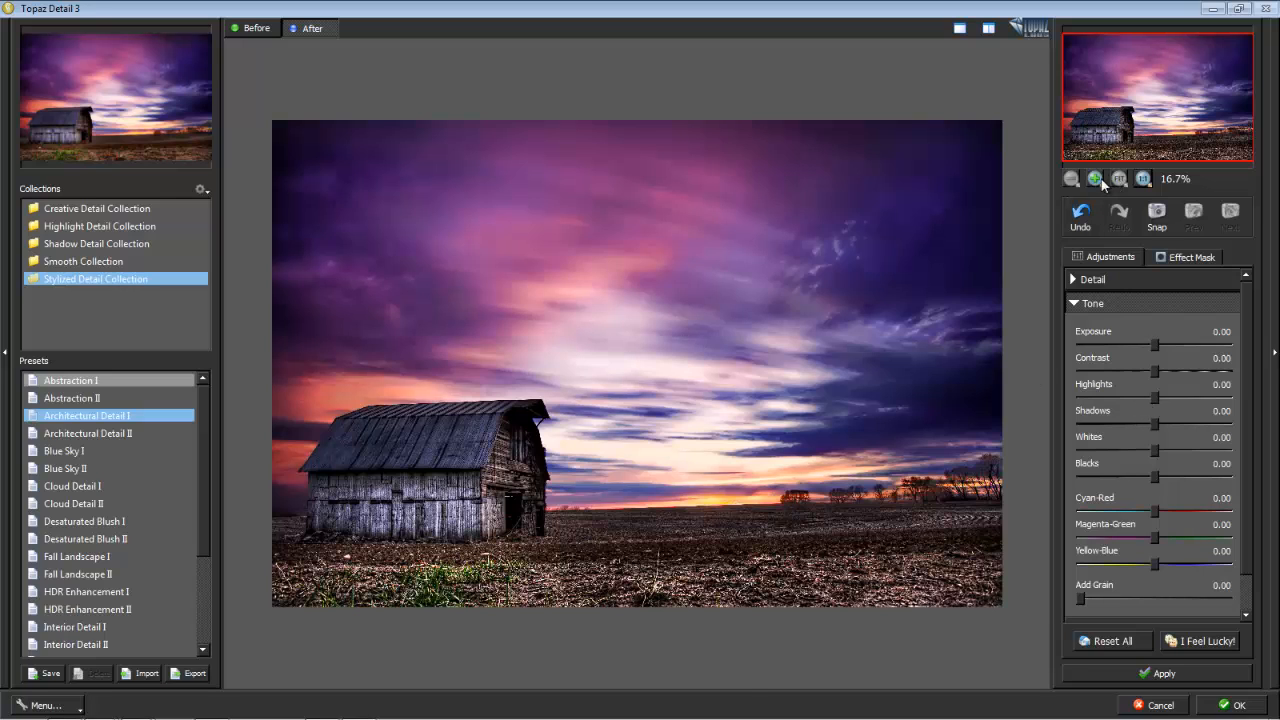
left_click(1143, 178)
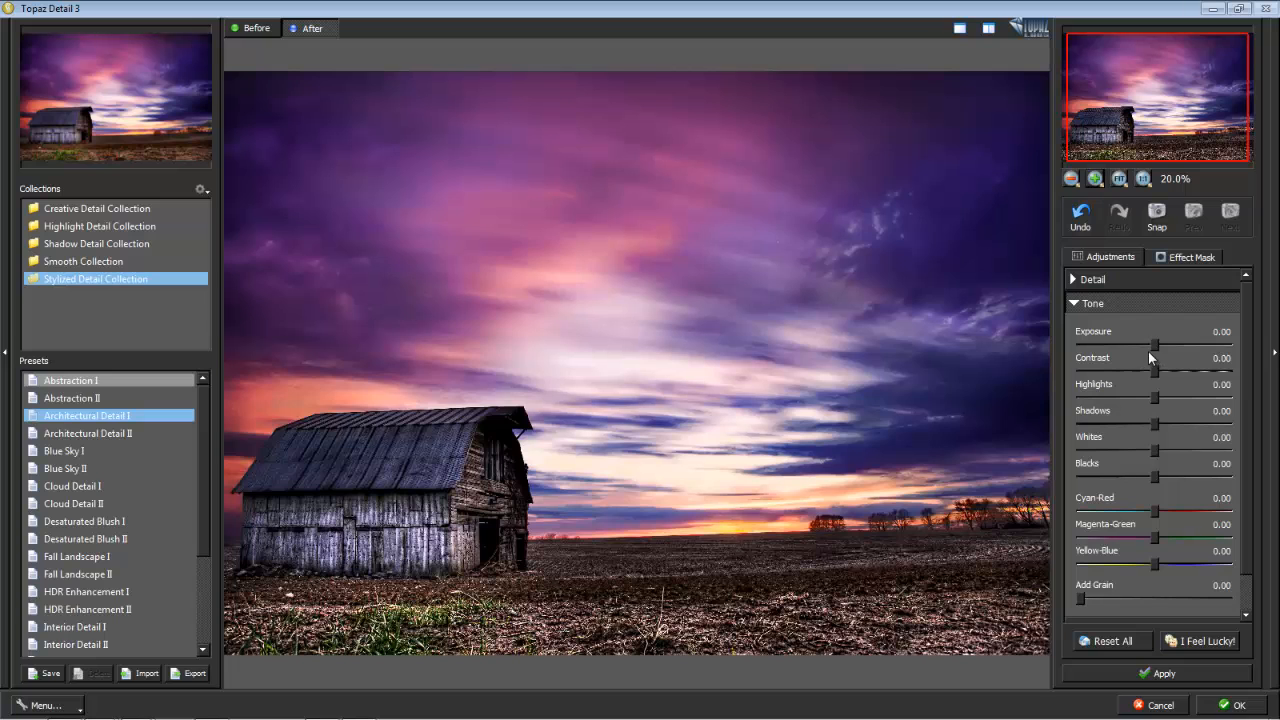
mouse_move(1155, 342)
left_mouse_down()
mouse_move(1208, 348)
mouse_move(1129, 351)
mouse_move(1168, 352)
left_mouse_up()
left_click_drag(1163, 367, 1145, 399)
mouse_move(1172, 398)
left_mouse_down()
mouse_move(1146, 401)
mouse_move(1165, 400)
left_mouse_up()
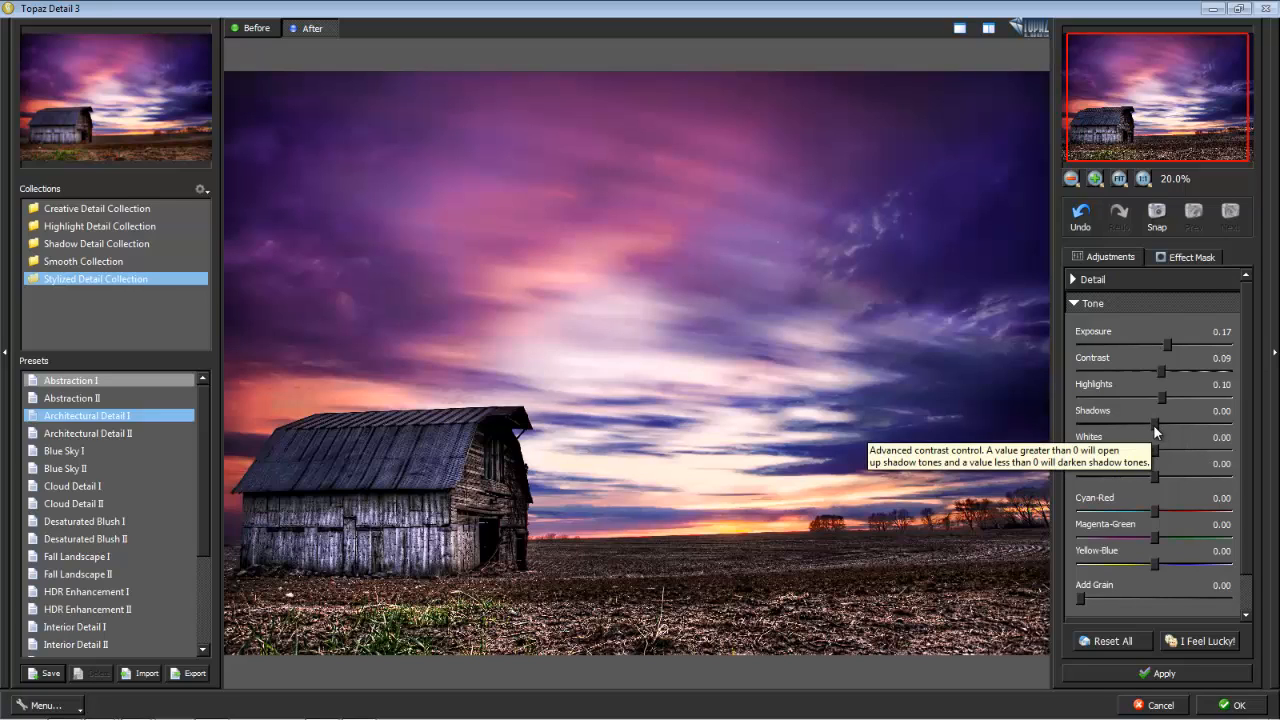
Set the tone's Shadows to -0.03, Whites to -0.17, Blacks to -0.02 and Cyan-Red to 0.12
left_click_drag(1155, 422, 1152, 478)
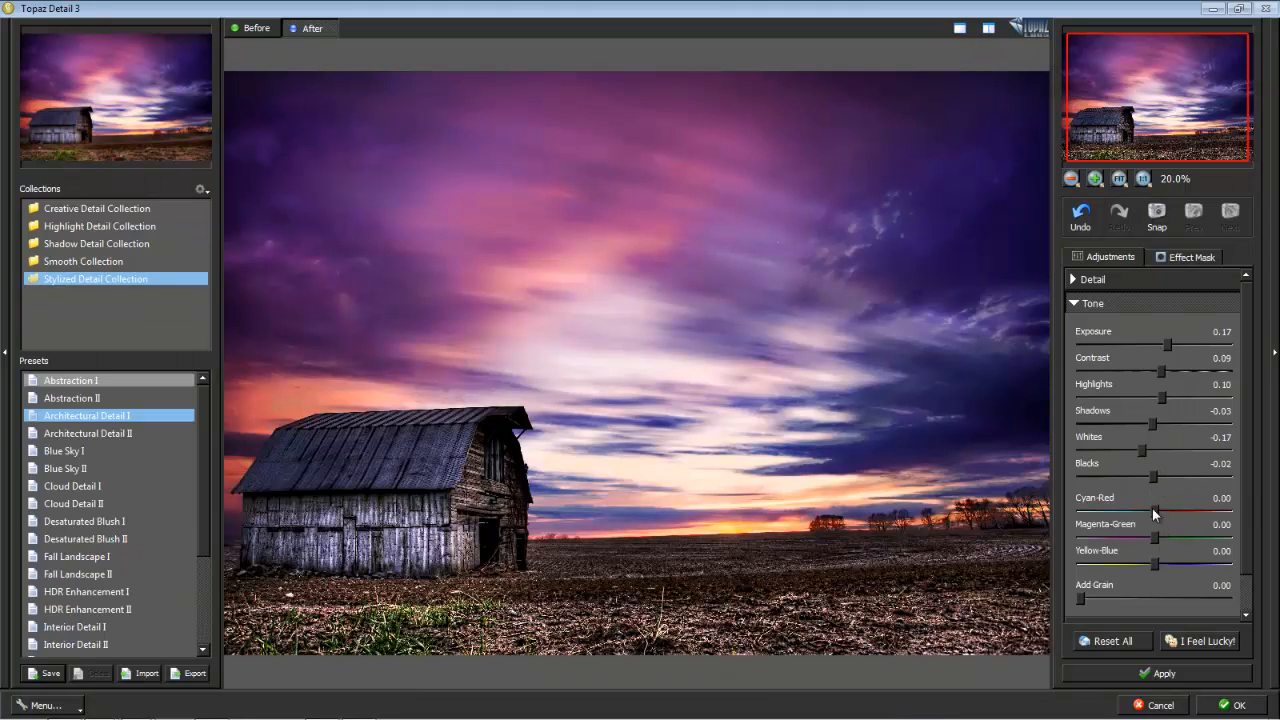
mouse_move(1156, 513)
left_mouse_down()
mouse_move(1189, 508)
mouse_move(1104, 509)
mouse_move(1164, 512)
left_mouse_up()
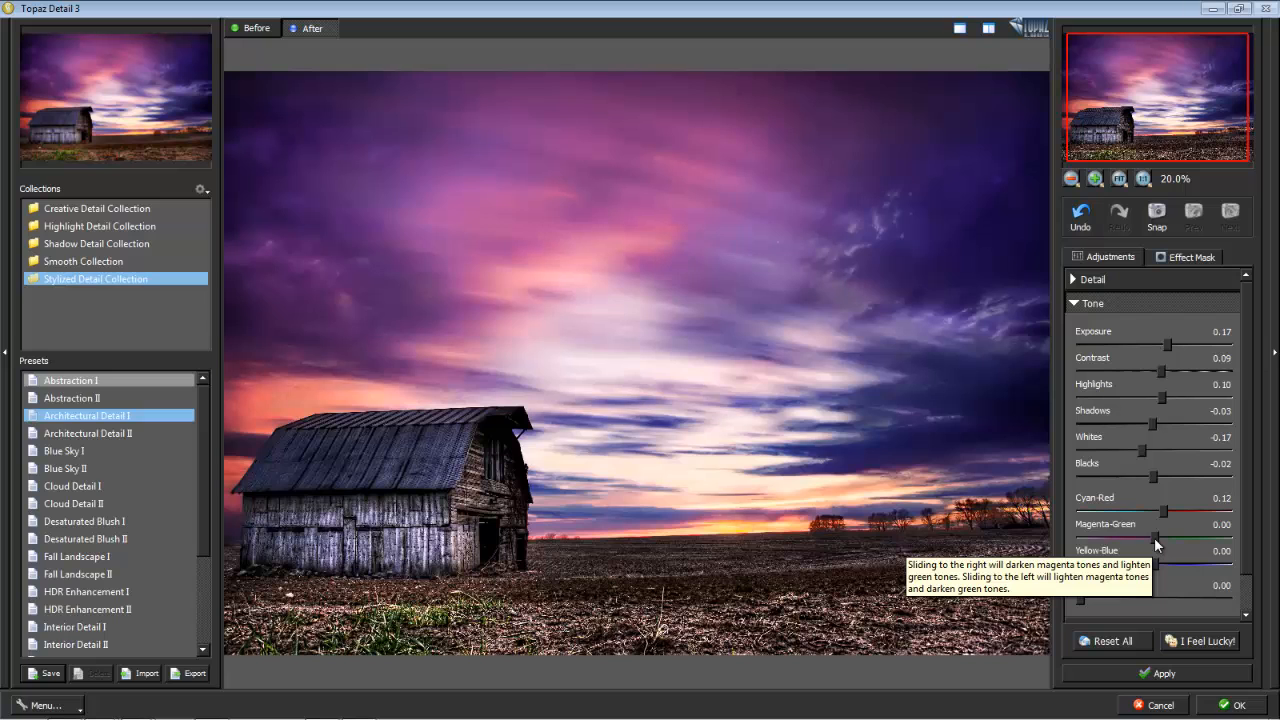
Set the tone's Magenta-Green to -0.01 and Yellow-Blue to -0.02, and collapse the Tone adjustments
mouse_move(1154, 537)
left_mouse_down()
mouse_move(1180, 534)
mouse_move(1126, 525)
mouse_move(1165, 527)
mouse_move(1152, 534)
left_mouse_up()
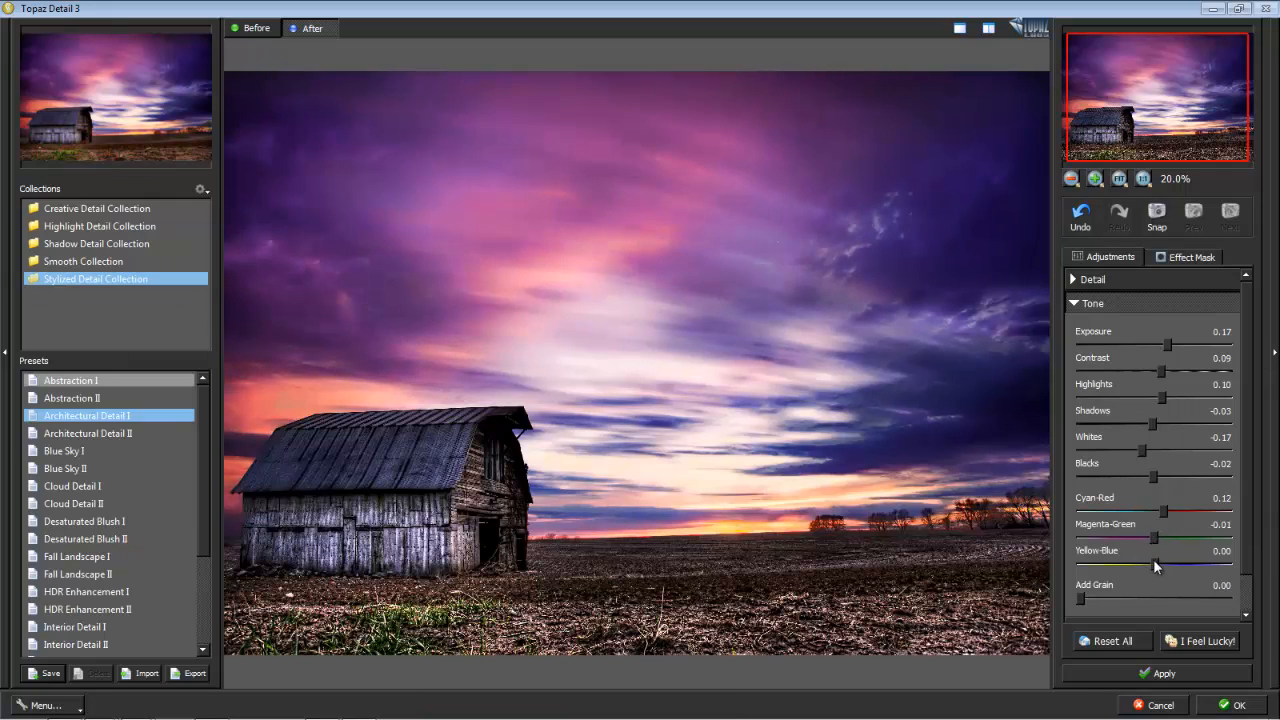
mouse_move(1153, 565)
left_mouse_down()
mouse_move(1196, 561)
mouse_move(1092, 546)
mouse_move(1157, 547)
mouse_move(1132, 555)
mouse_move(1152, 557)
left_mouse_up()
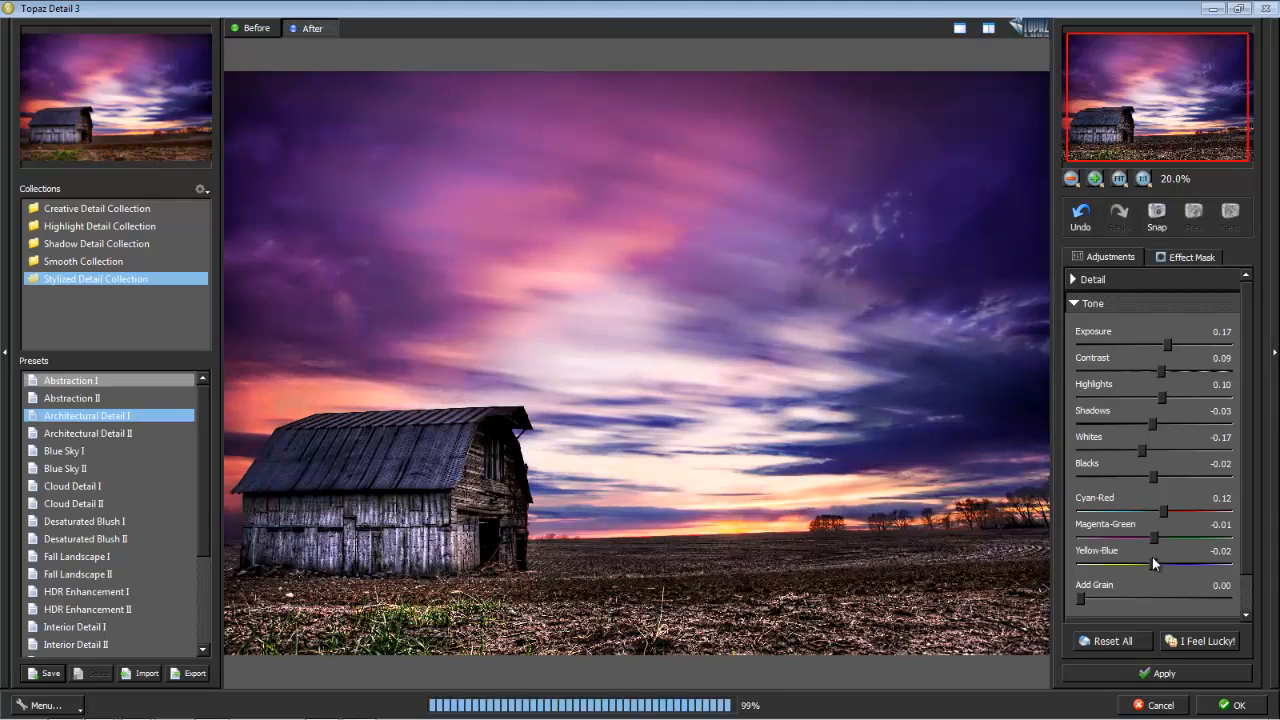
left_click(1092, 304)
Set the color Temperature to 0.12 and apply the Topaz Detail 3 result to the Background copy layer in Photoshop
left_click(1094, 327)
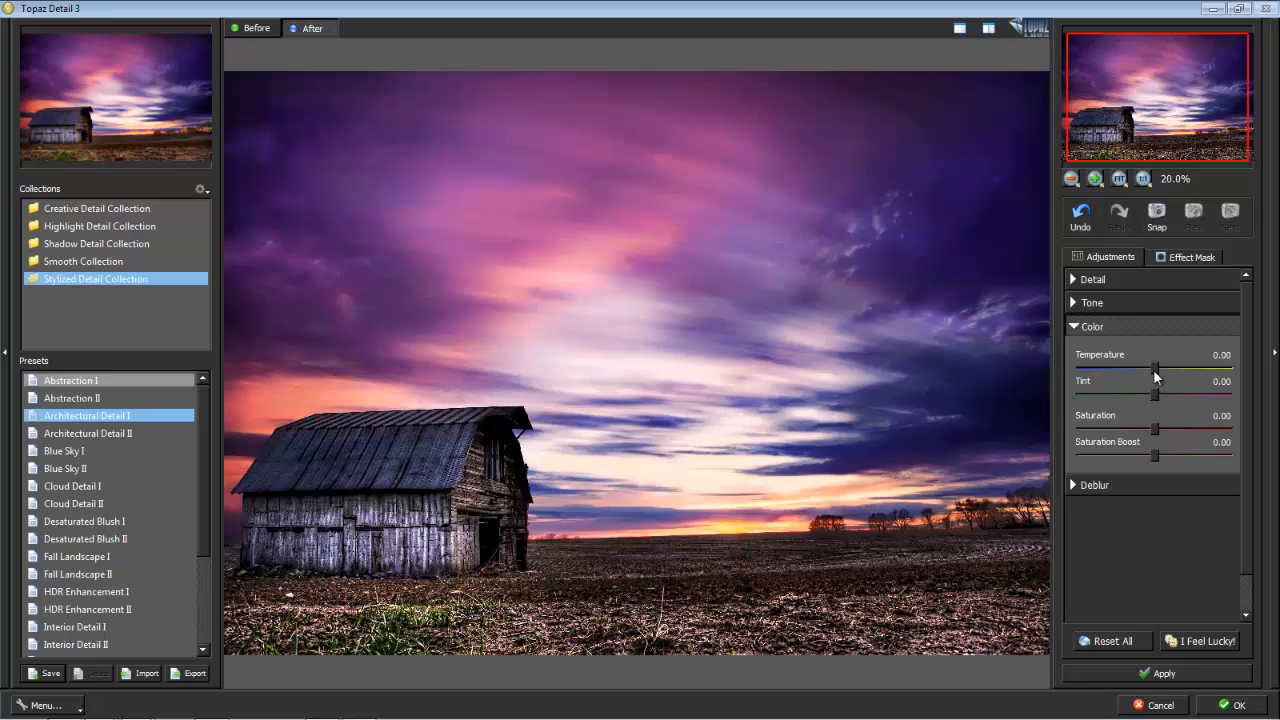
left_click_drag(1157, 371, 1164, 377)
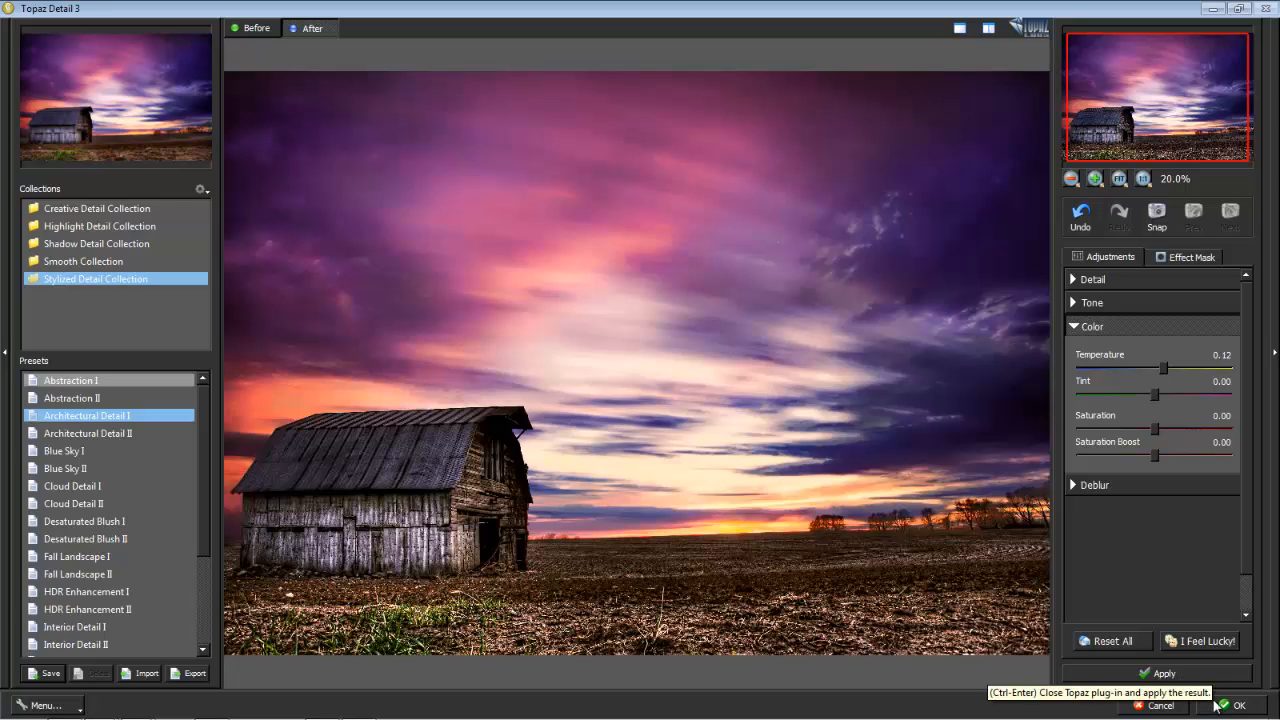
left_click(1128, 328)
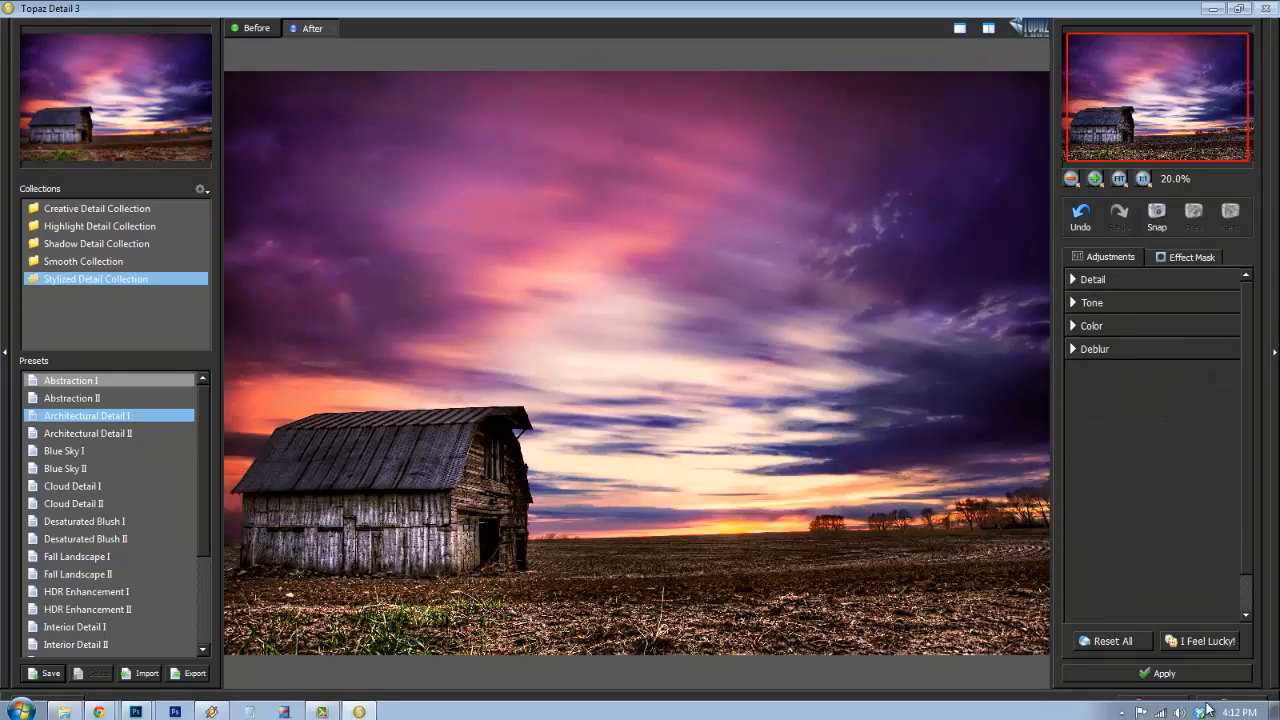
left_click(1197, 643)
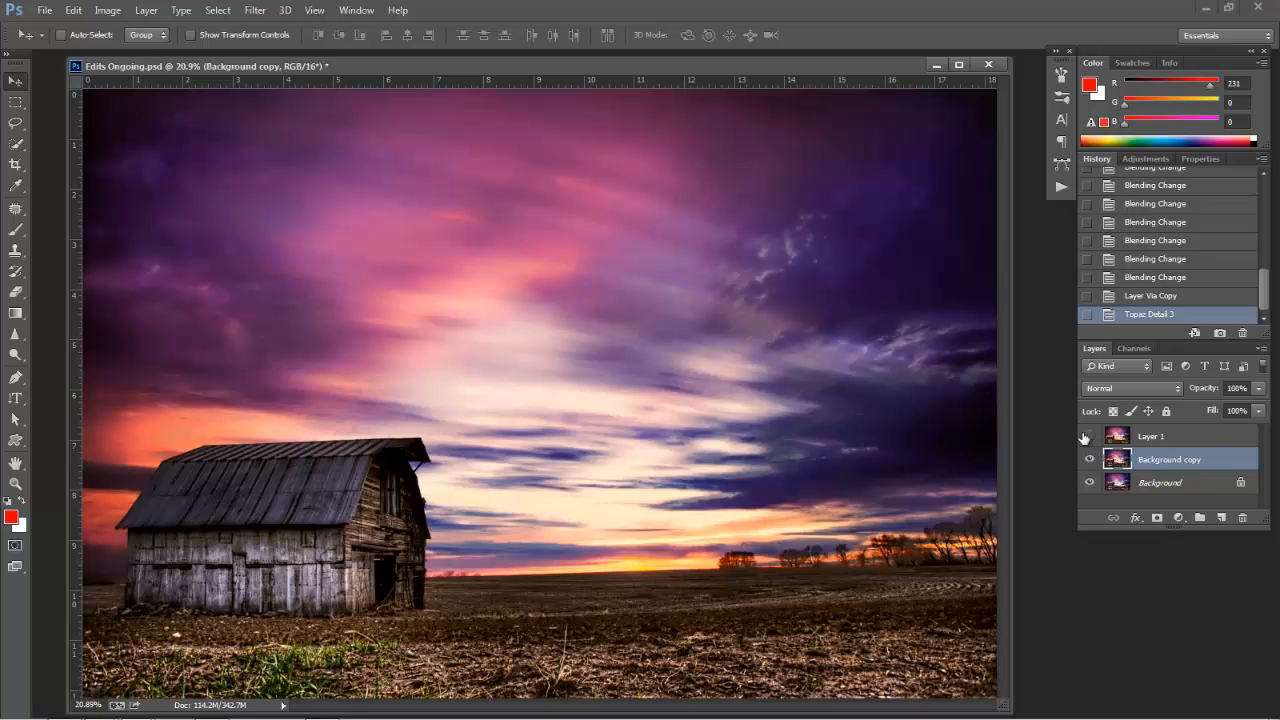
Delete the hidden Layer 1 above the Background copy and shift the document window slightly
left_click(1136, 440)
key("Delete")
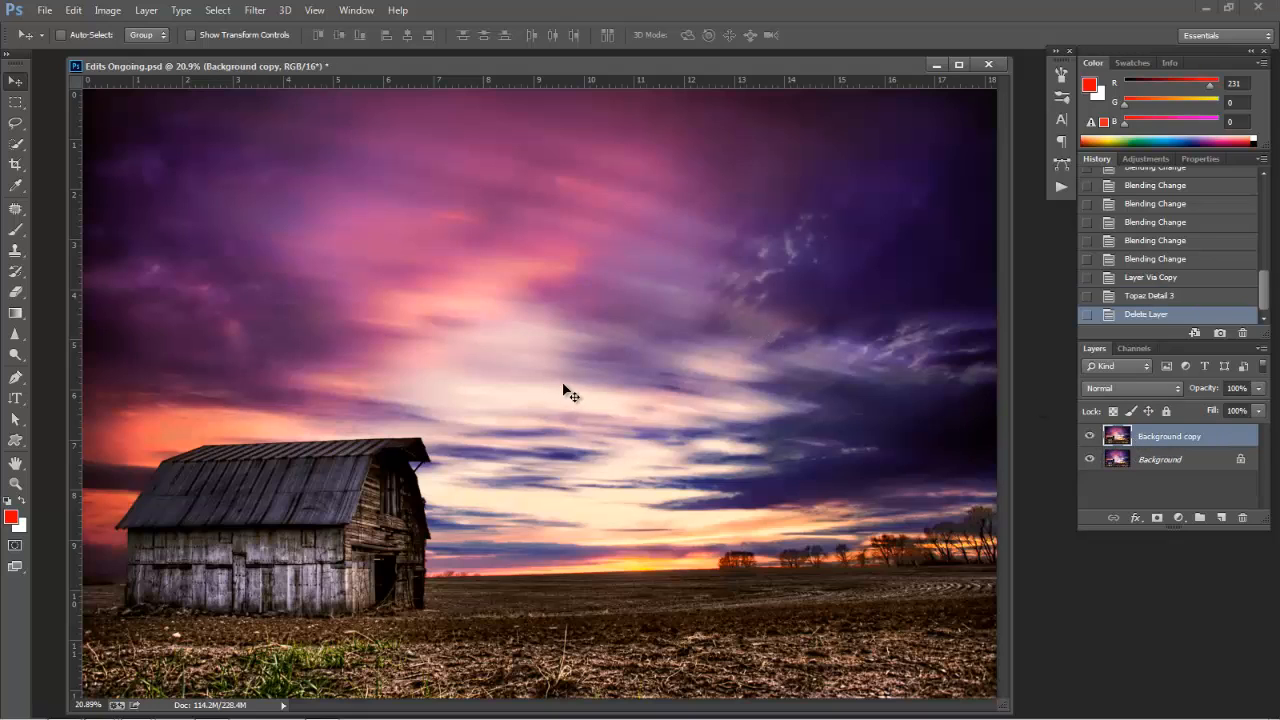
left_click_drag(537, 69, 550, 66)
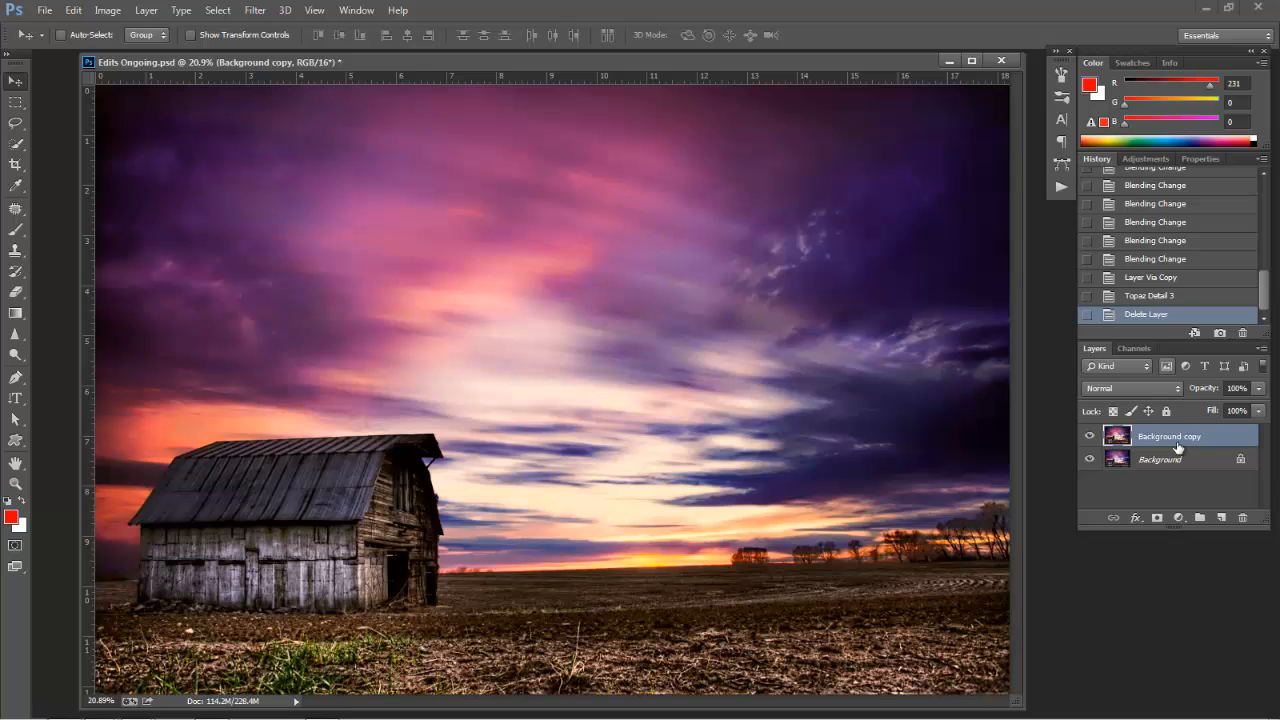
Try the Luminosity blend mode on the Background copy layer and return it to Normal
left_click(1150, 389)
left_click(1127, 405)
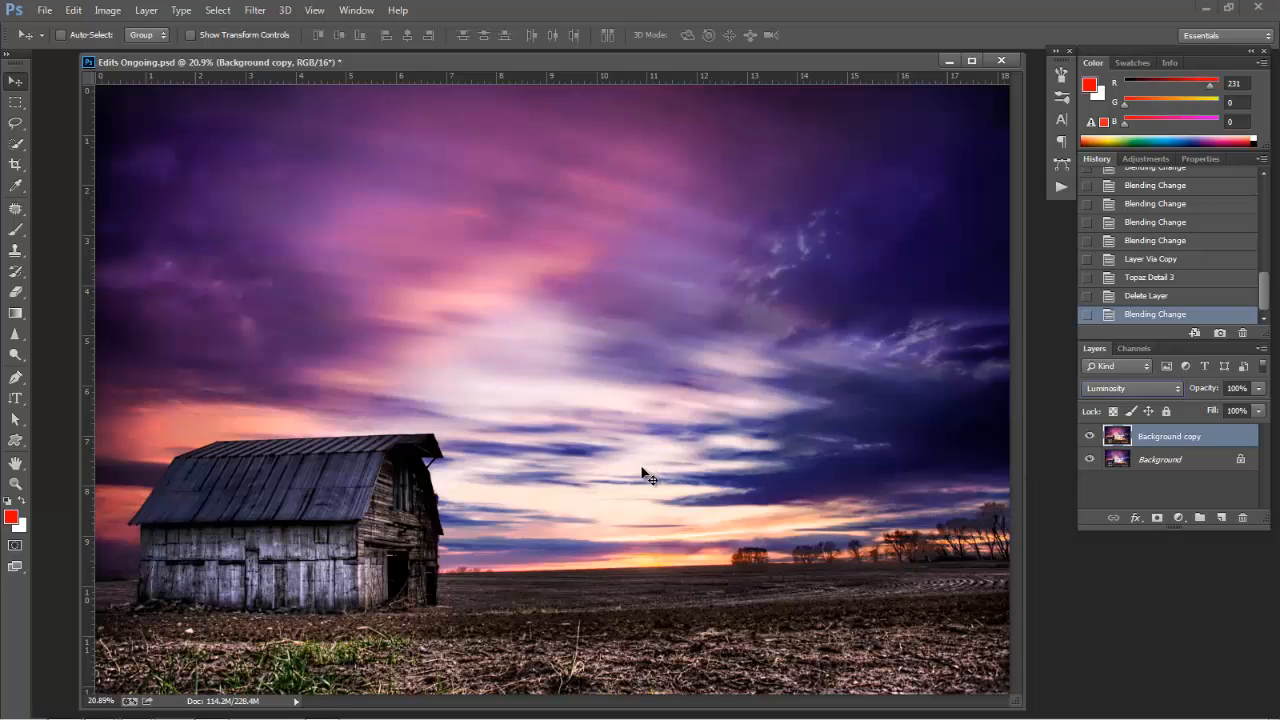
left_click(1131, 389)
left_click(1108, 8)
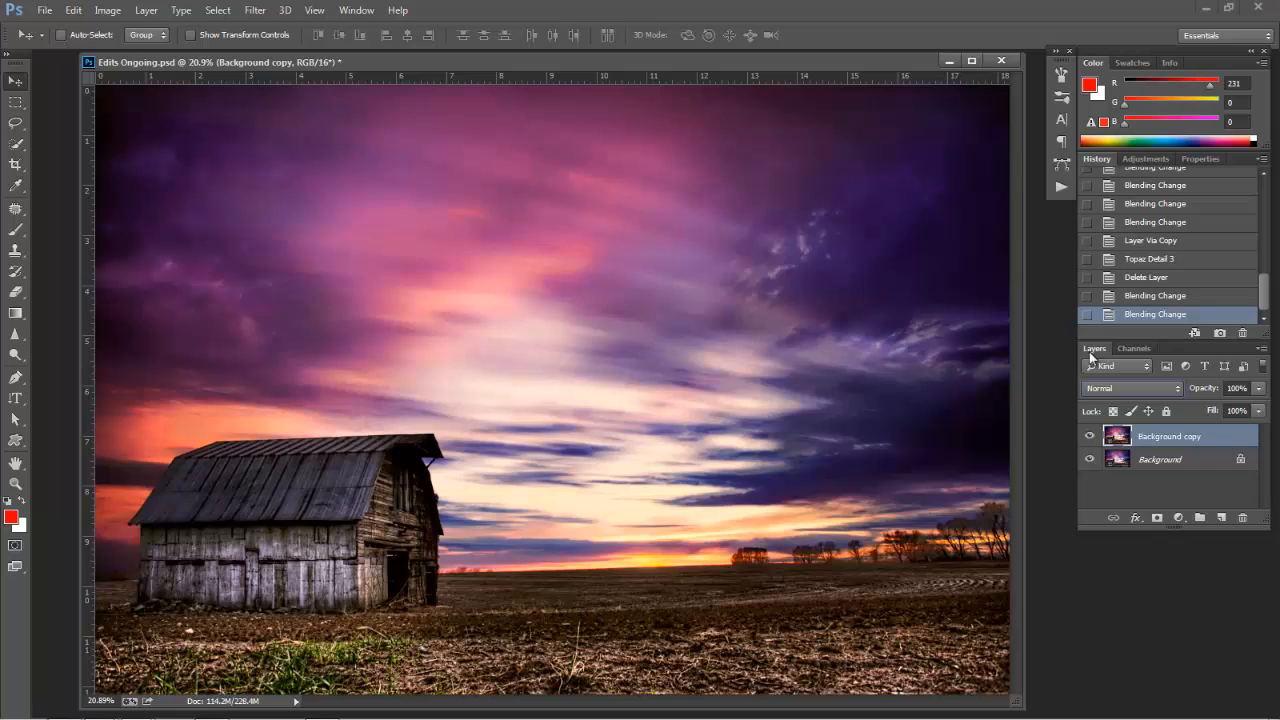
Apply a High Pass filter to the Background copy layer, adjusting its radius to bring out the barn's edges
left_click(253, 12)
mouse_move(295, 313)
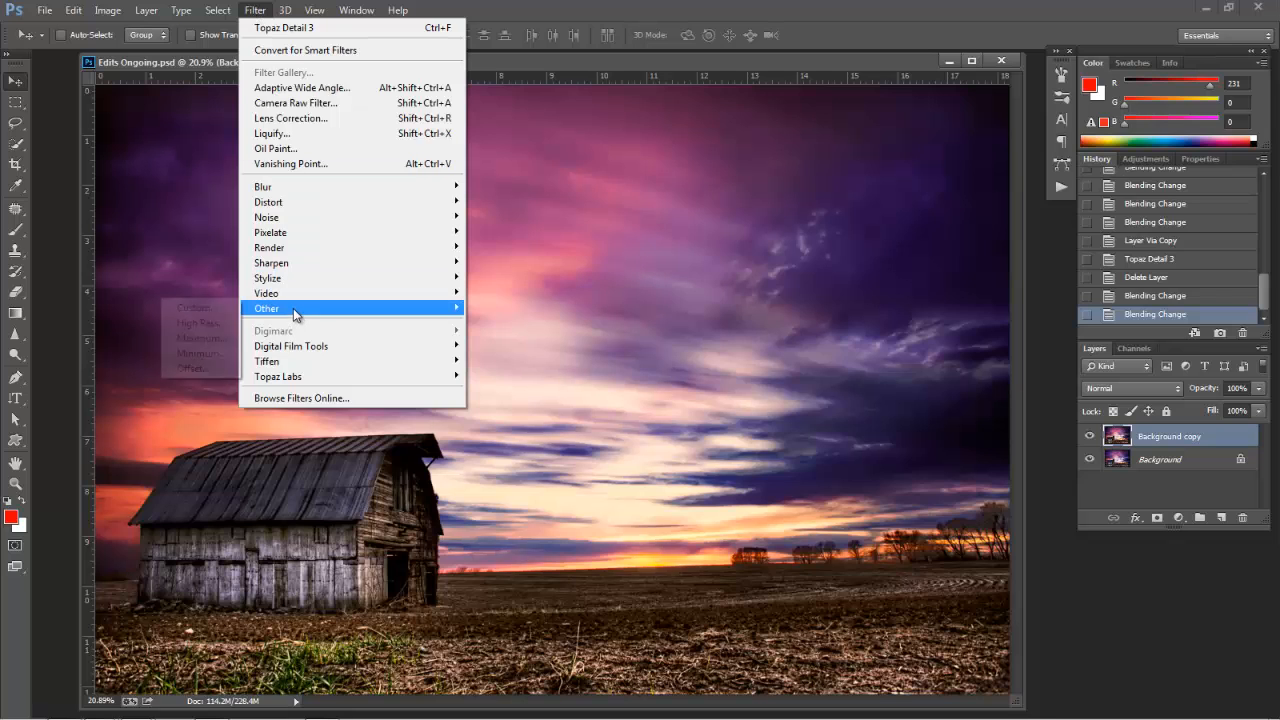
left_click(198, 323)
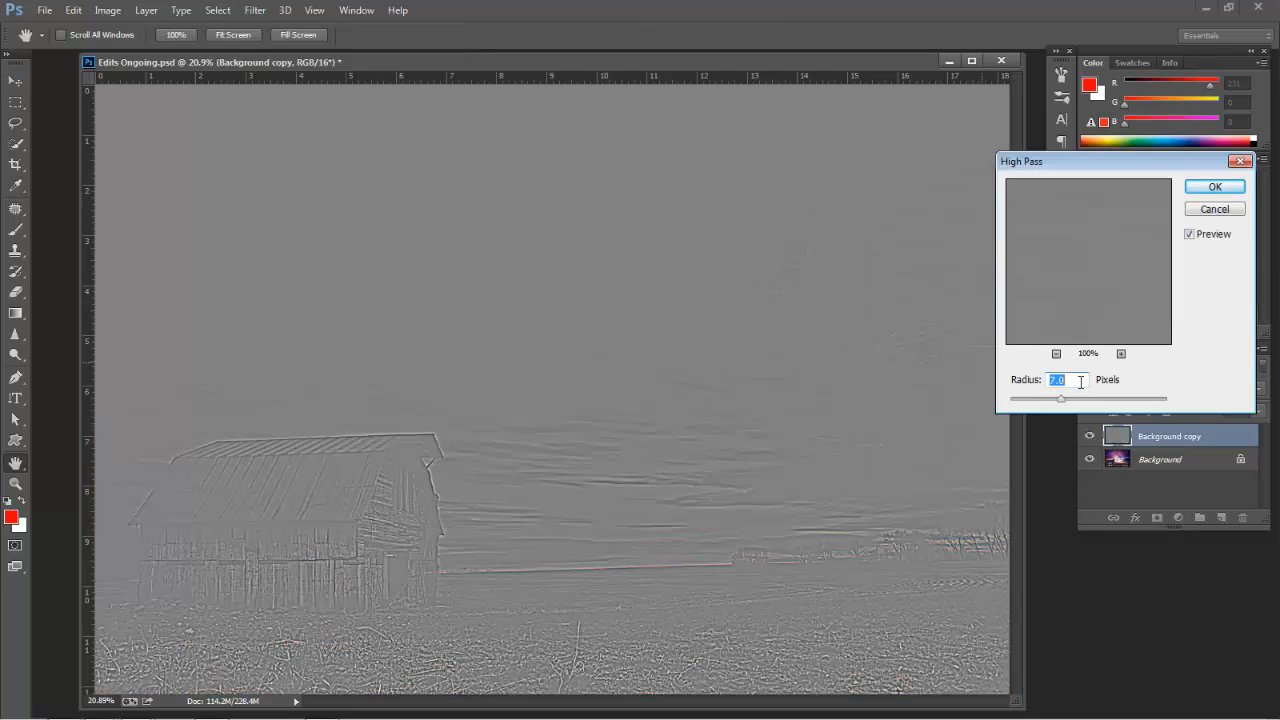
left_click_drag(1063, 403, 1071, 403)
left_click(1215, 190)
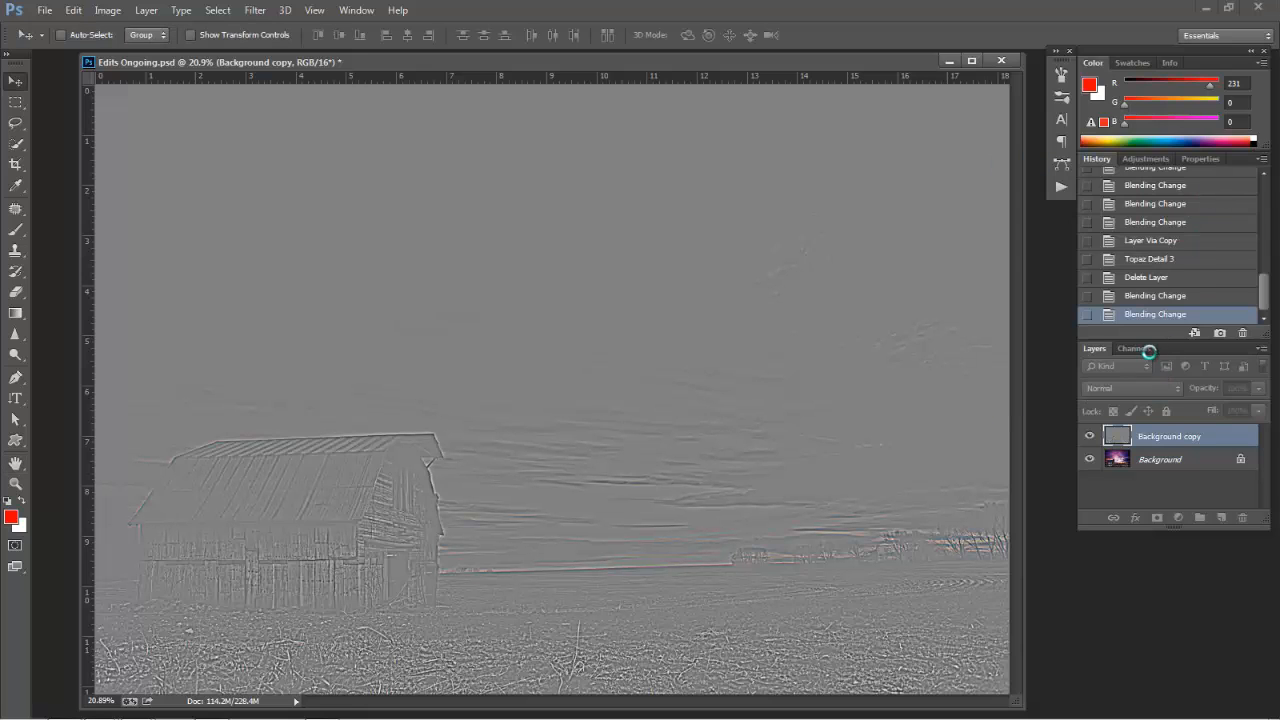
Set the High Pass layer's blend mode to Soft Light, inspect the barn up close and return to the whole photo
left_click(1153, 391)
left_click(1099, 214)
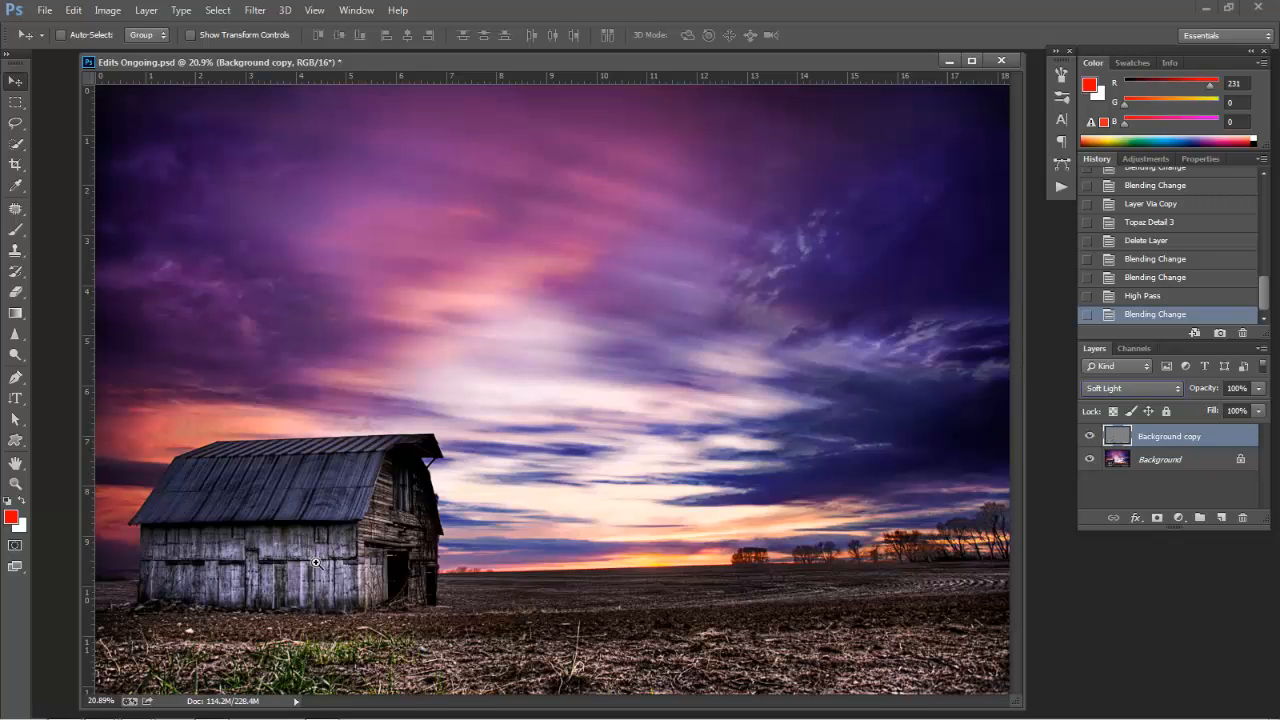
scroll(344, 564, "up", 5)
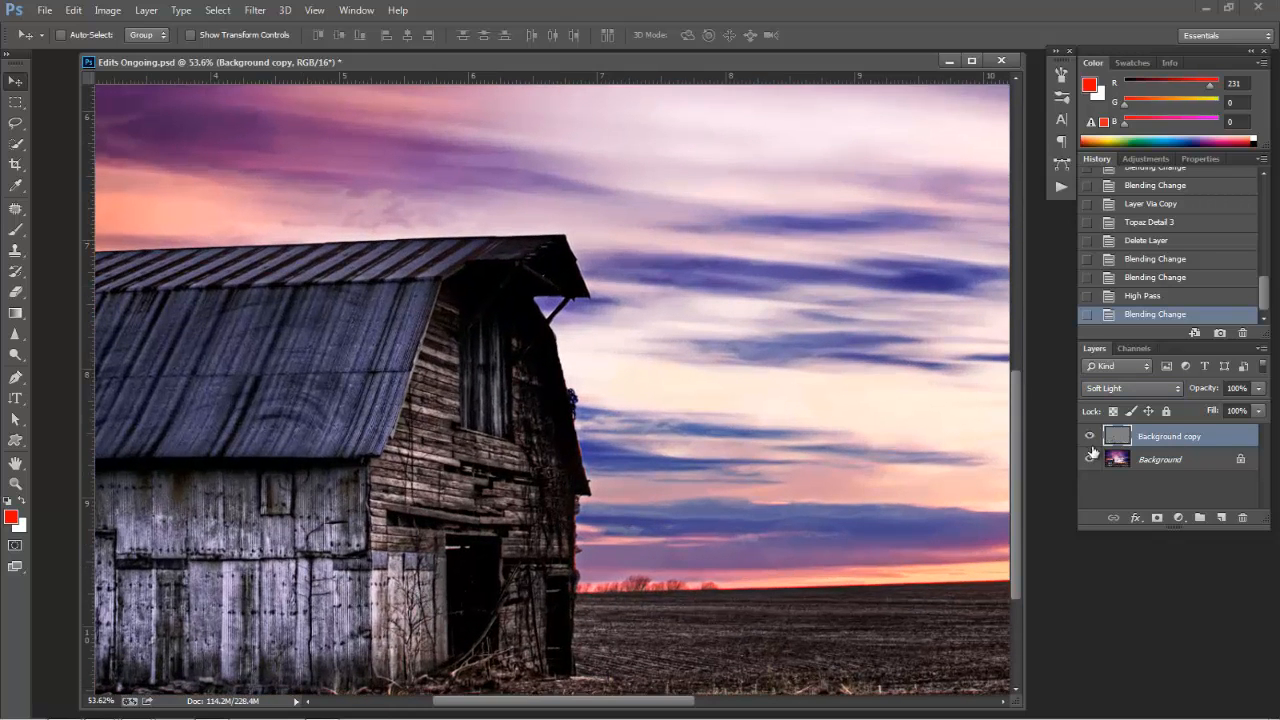
right_click(618, 410)
left_click(640, 421)
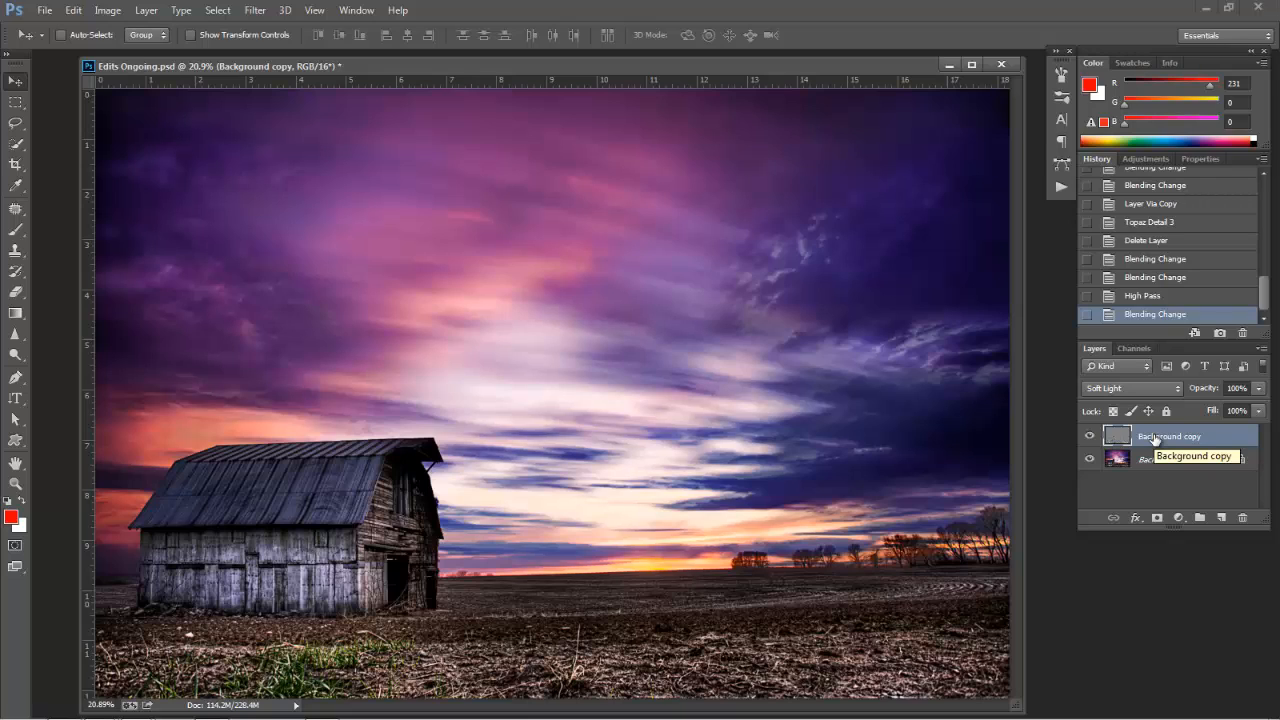
Revert the document history to the Normal blending change just before the High Pass filter
left_click(1135, 298)
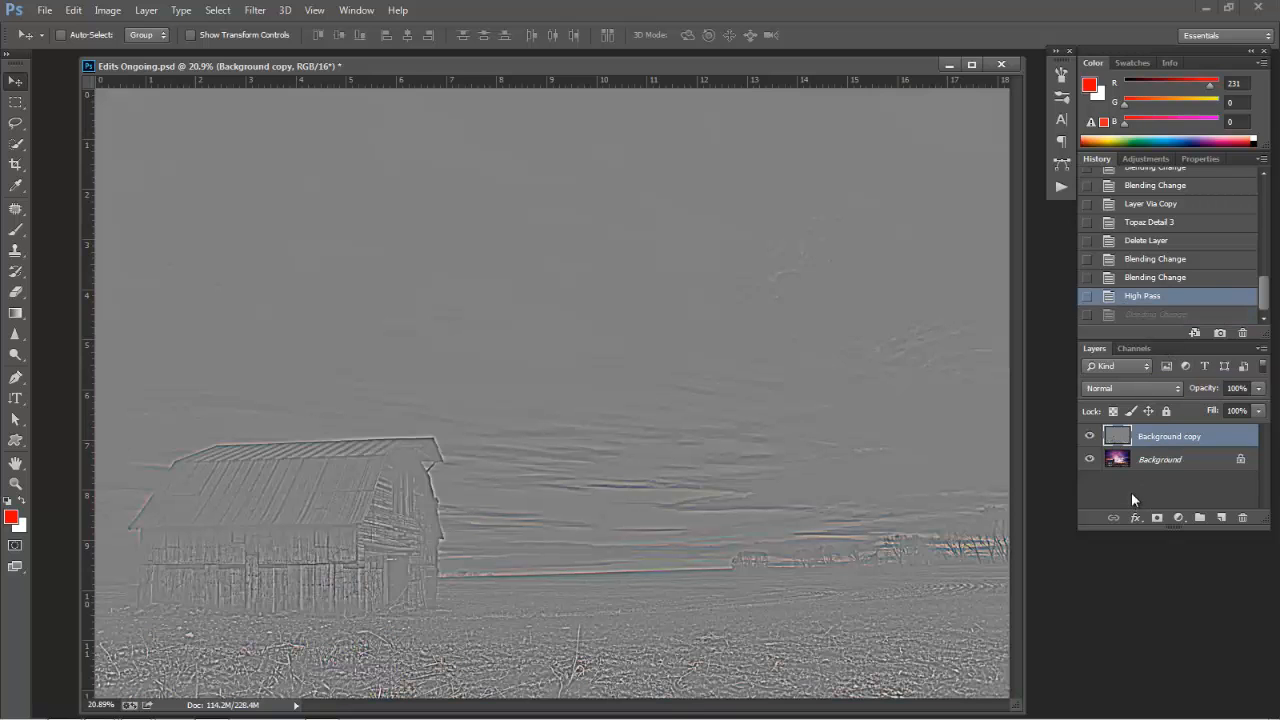
left_click(1126, 266)
left_click(1123, 280)
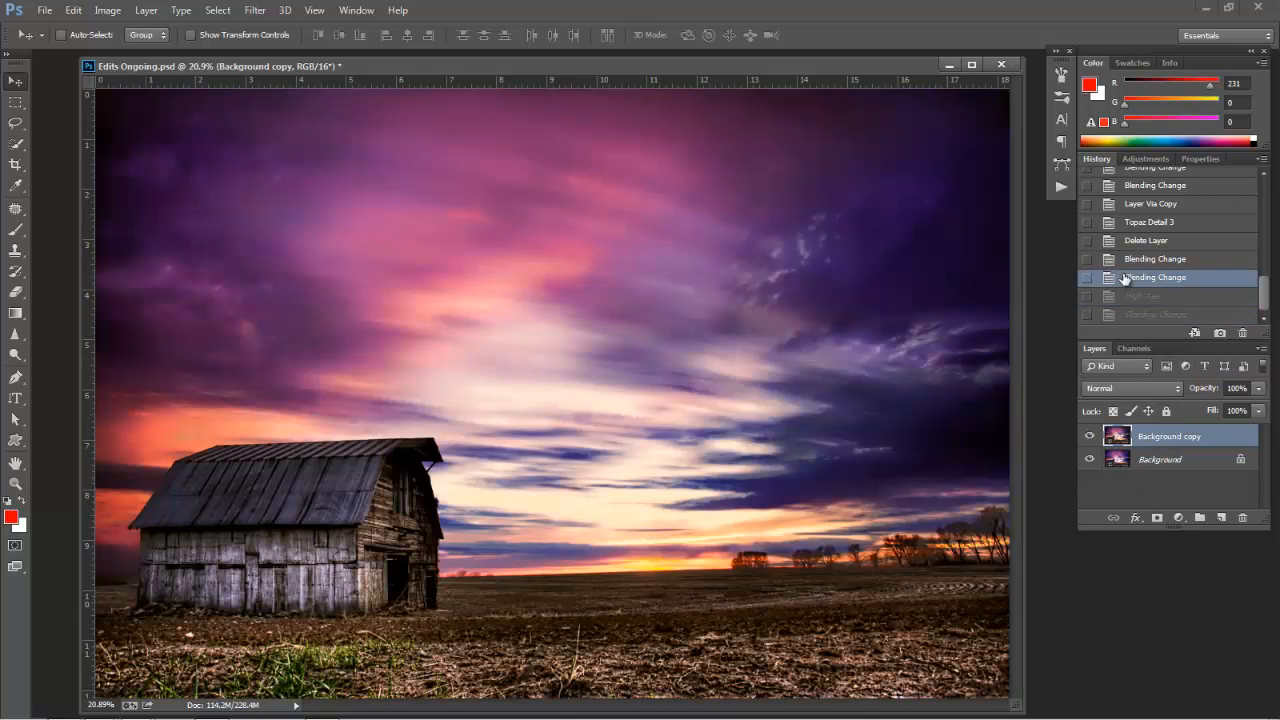